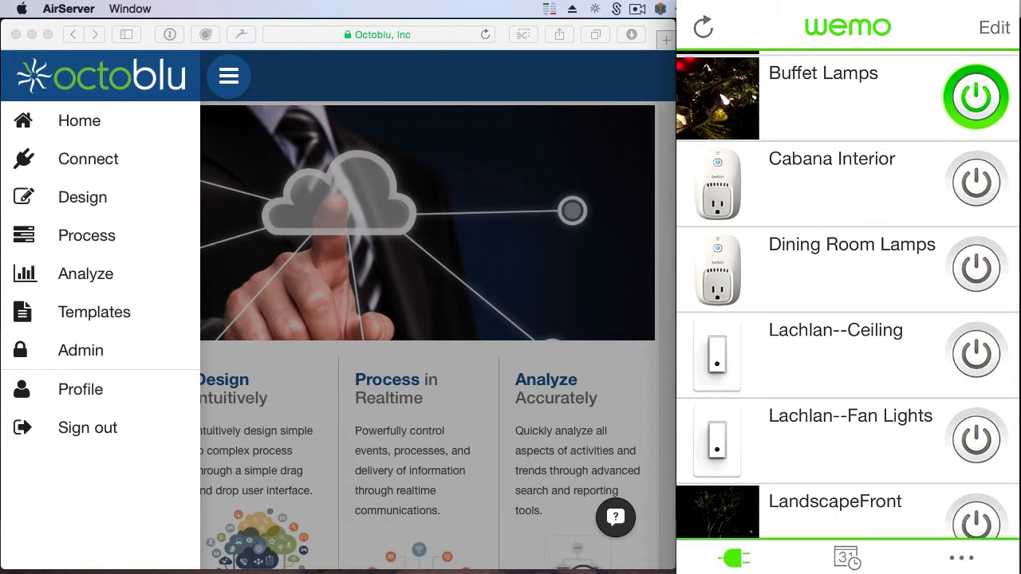
# Open the Connect page and look through the nodes already configured for the account
pyautogui.click(84, 164)
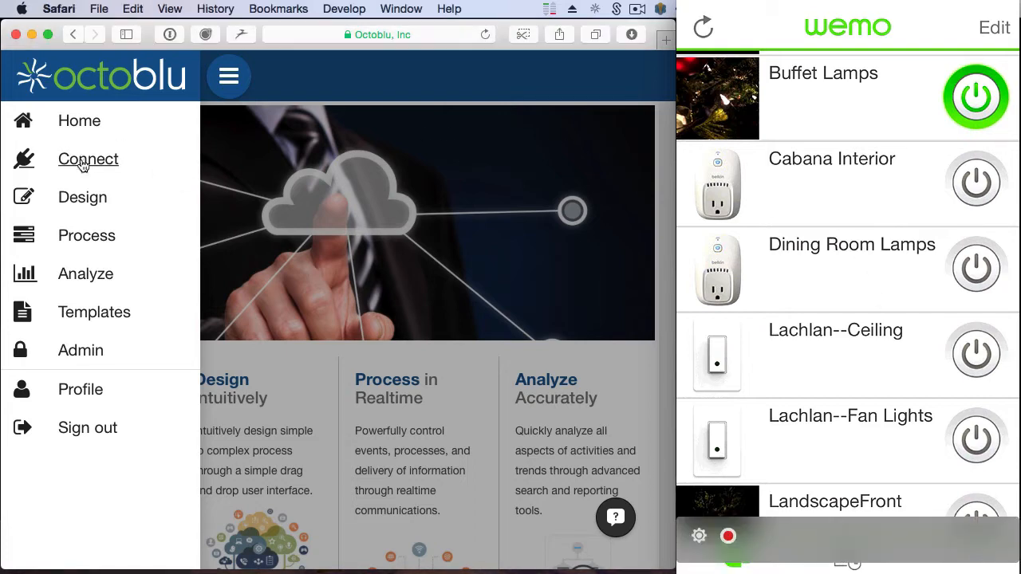
pyautogui.click(83, 163)
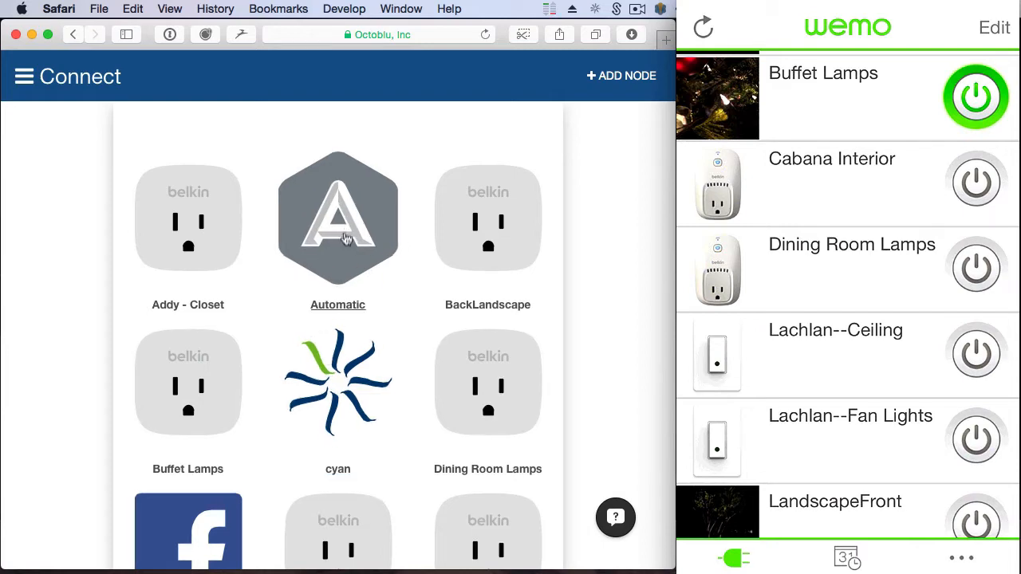
pyautogui.scroll(-5, 349, 245)
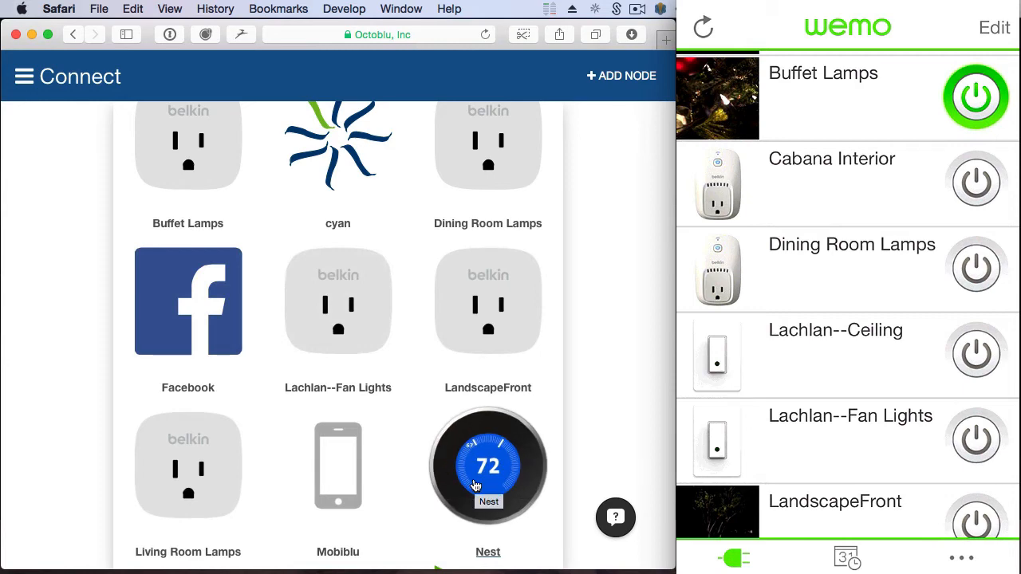
pyautogui.scroll(-7, 429, 417)
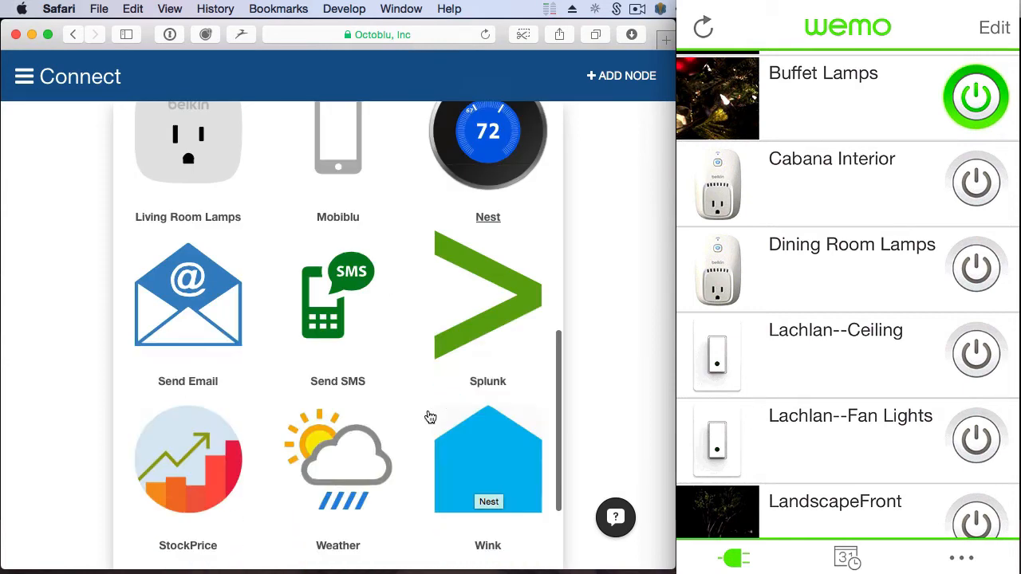
pyautogui.scroll(12, 429, 417)
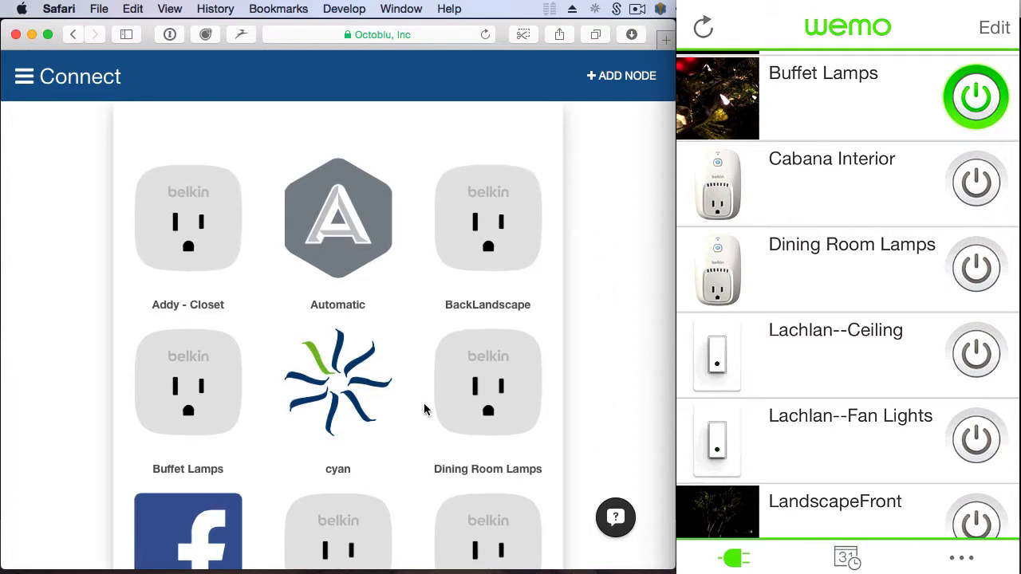
pyautogui.scroll(-5, 423, 403)
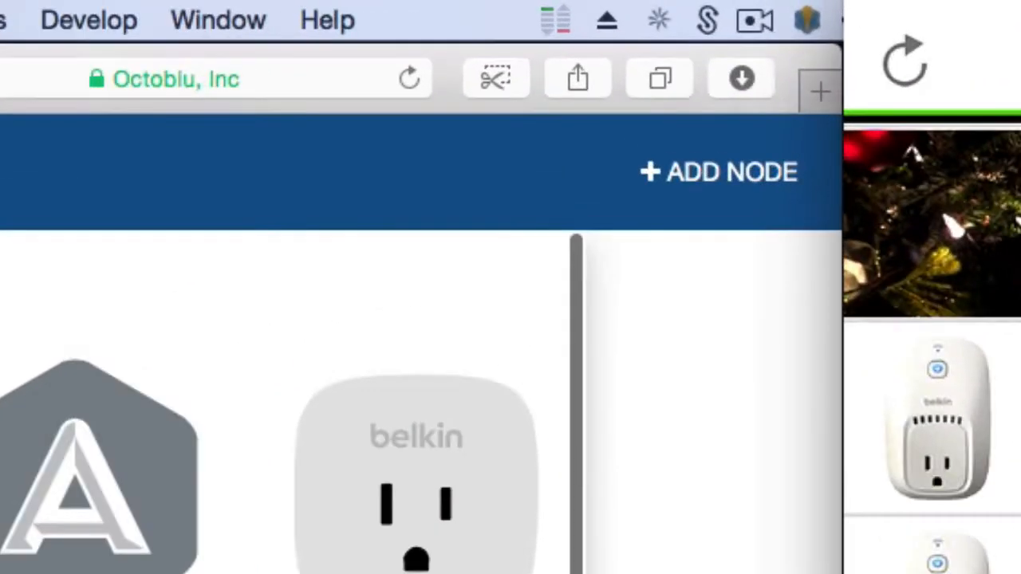
# Start adding a new node, search the node types for "wemo" and choose Belkin Wemo
pyautogui.click(699, 168)
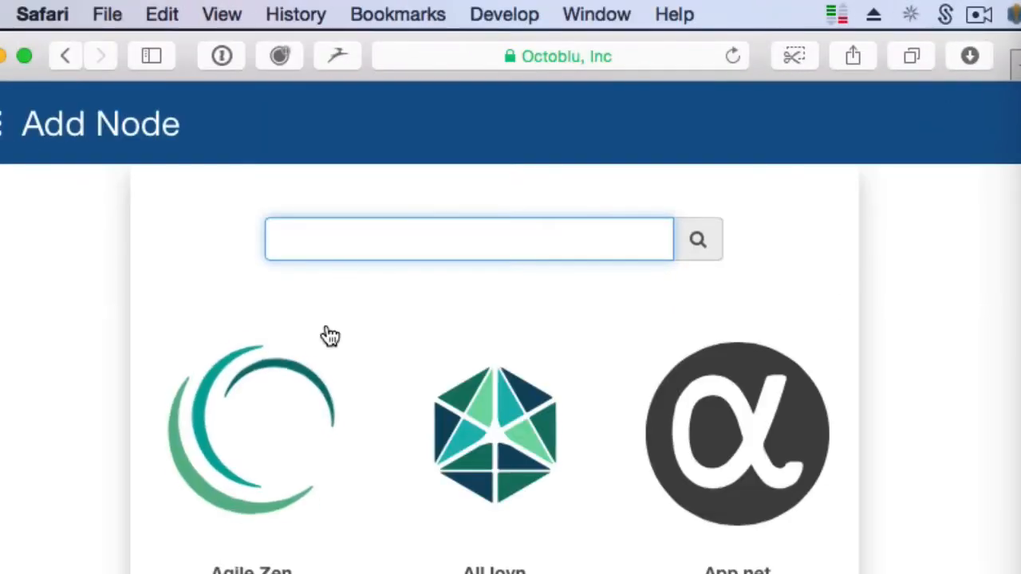
pyautogui.click(340, 246)
pyautogui.write('wemo')
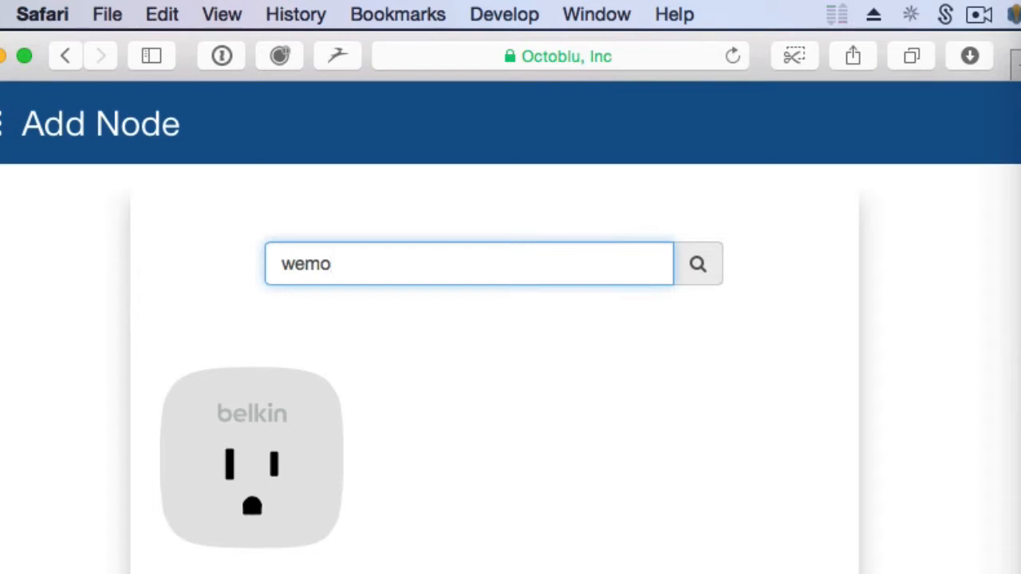
pyautogui.click(264, 505)
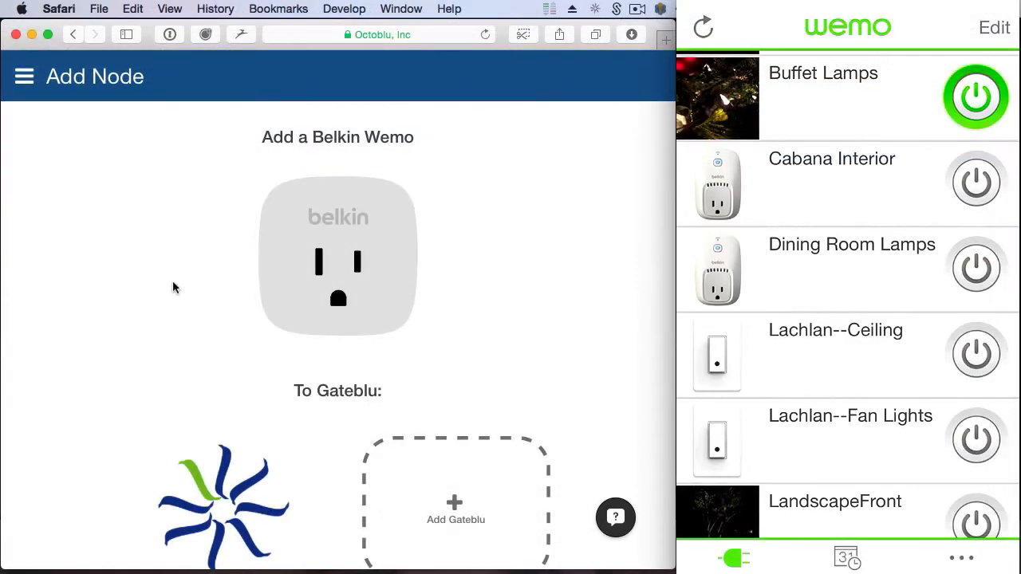
# Assign the new Belkin Wemo to the existing cyan Gateblu
pyautogui.scroll(-3, 172, 289)
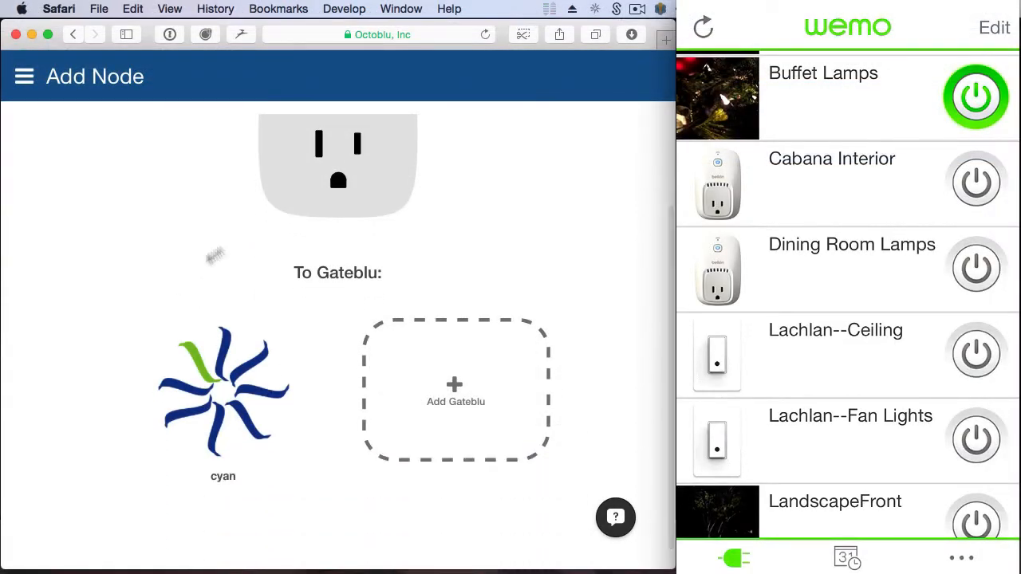
pyautogui.scroll(-1, 255, 187)
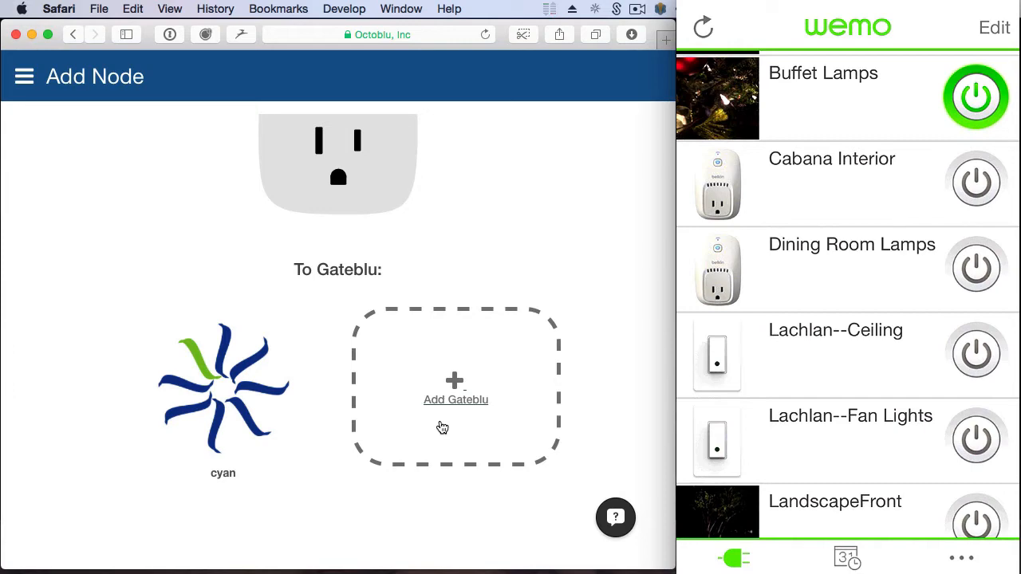
pyautogui.click(442, 428)
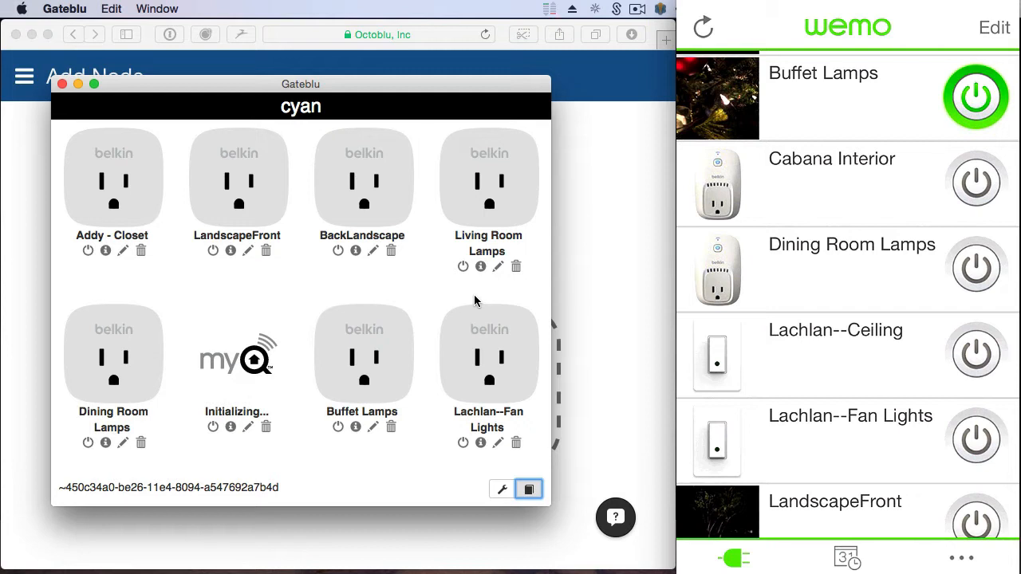
pyautogui.click(611, 326)
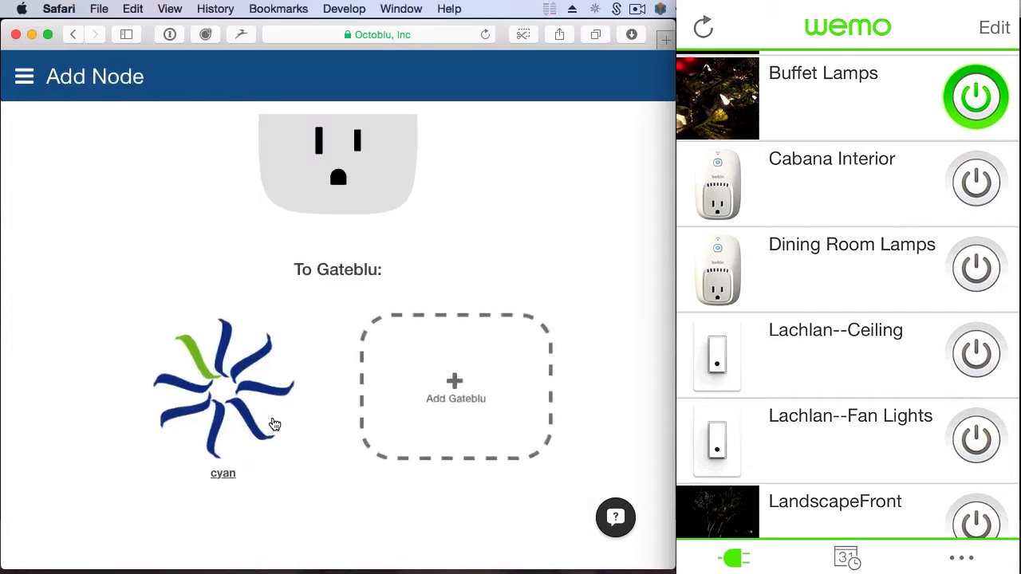
pyautogui.click(237, 409)
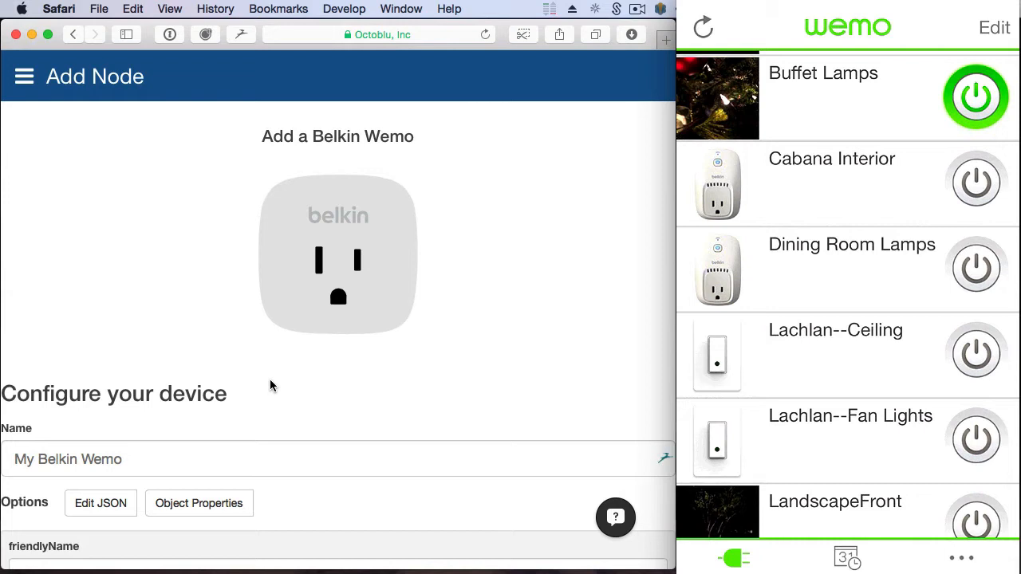
# Name the device exactly as the ceiling switch is named in the WeMo device list
pyautogui.click(316, 457)
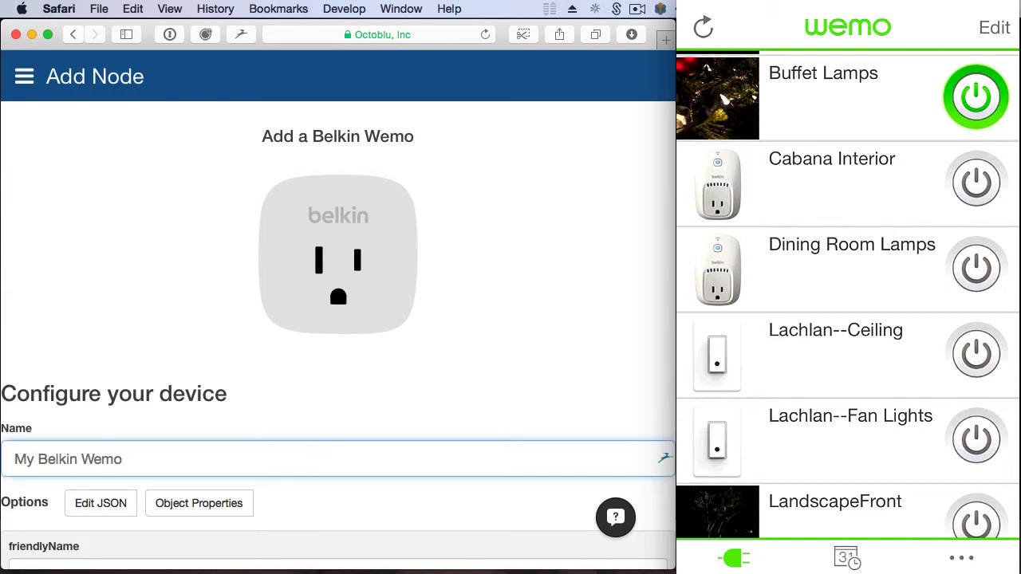
pyautogui.write('Lachlan--C')
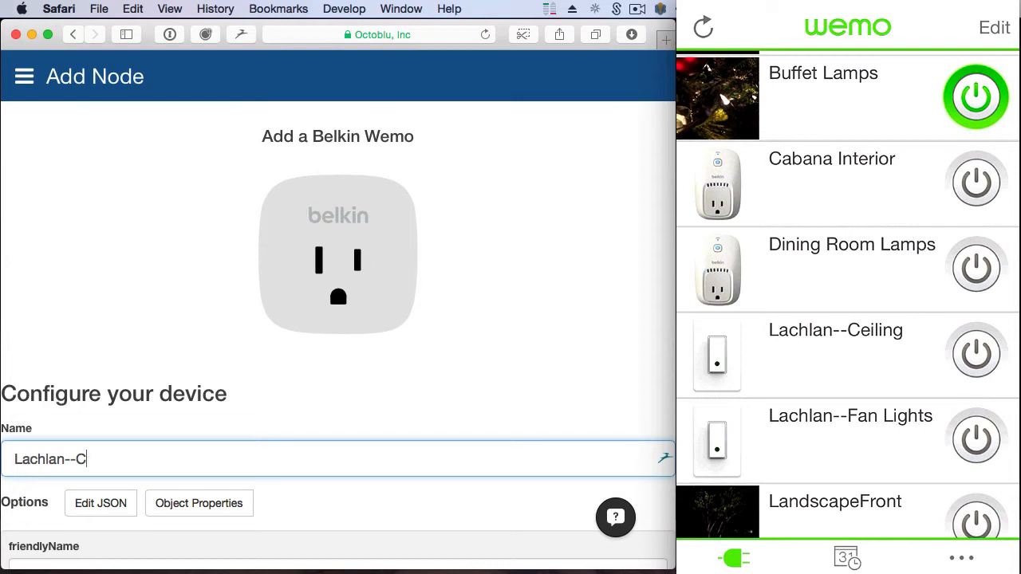
pyautogui.write('eiling')
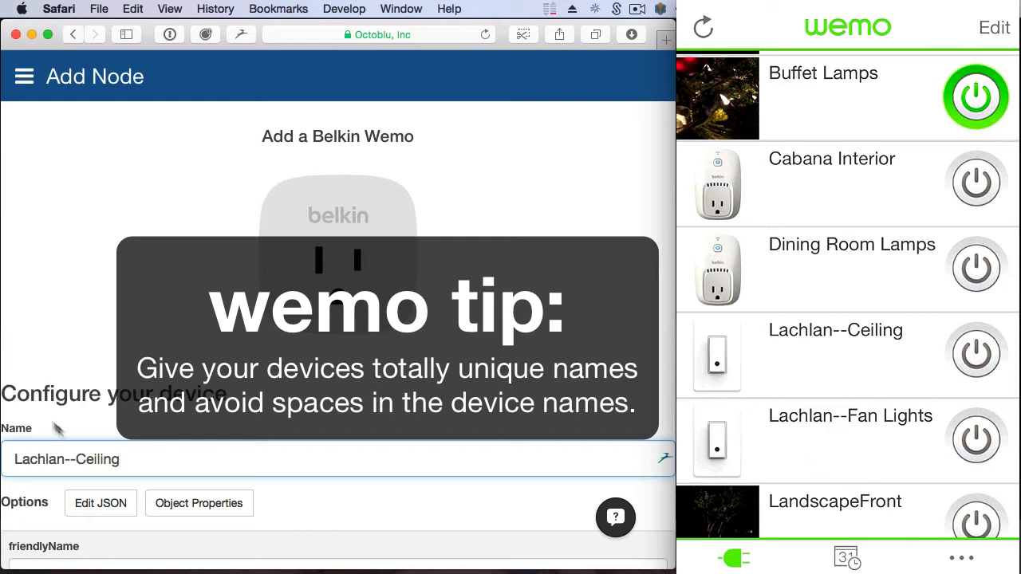
# Copy the device's Name into its friendlyName option and save the new node
pyautogui.moveTo(120, 459); pyautogui.dragTo(11, 458)
pyautogui.press('super+c')
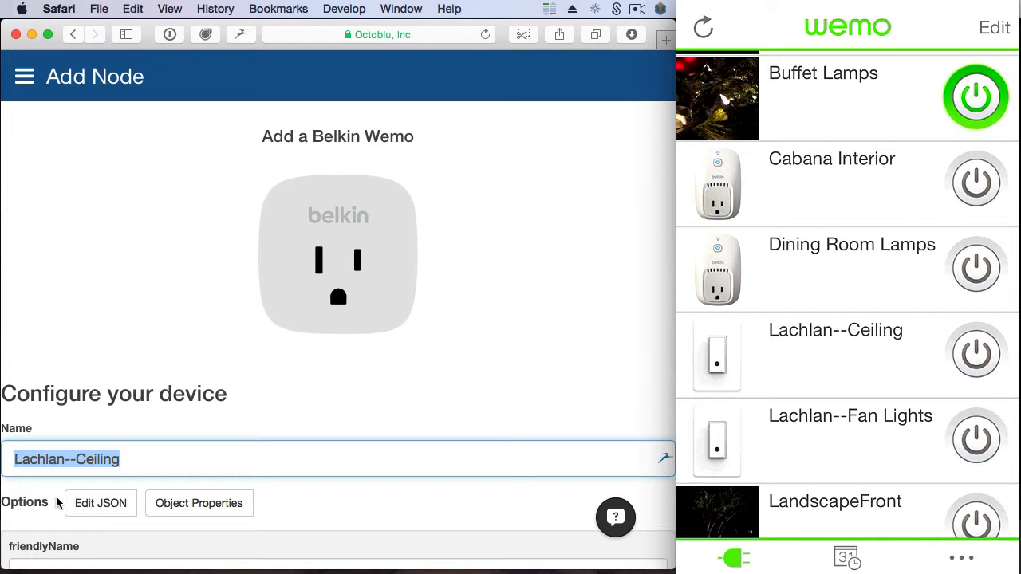
pyautogui.click(69, 561)
pyautogui.press('super+v')
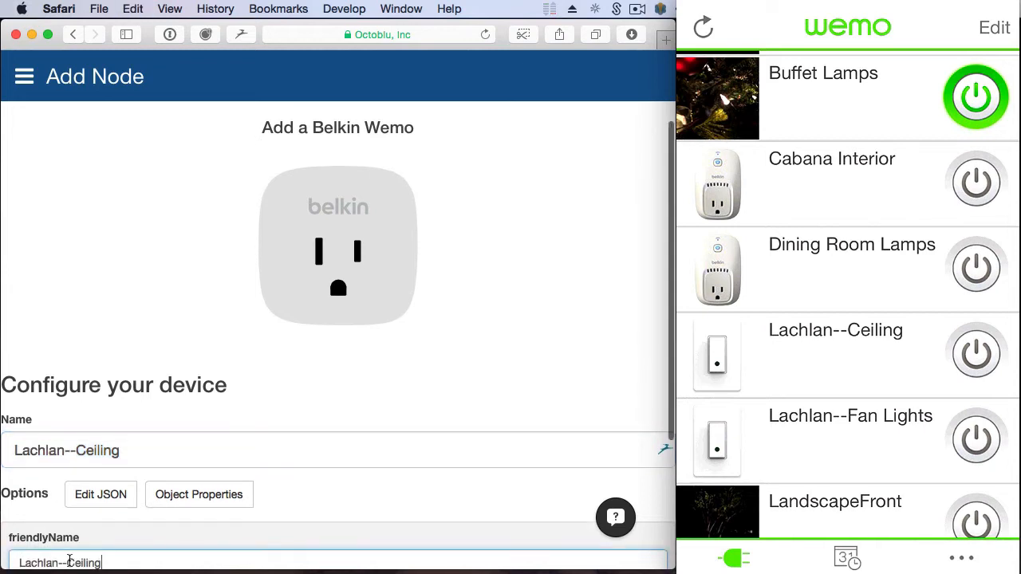
pyautogui.scroll(-4, 69, 559)
pyautogui.click(141, 489)
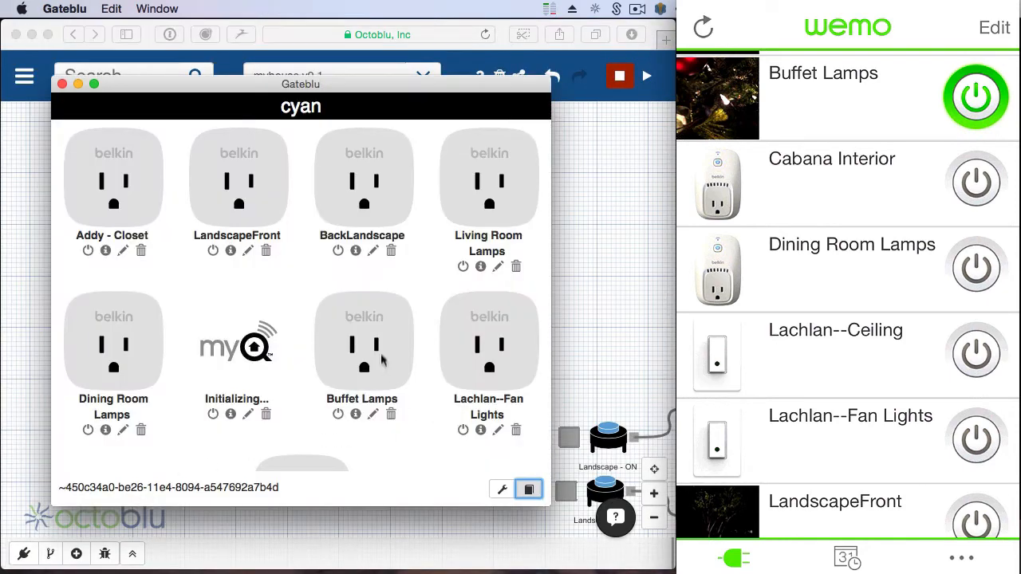
# Find the new ceiling device in the Gateblu window and examine the Gateblu log
pyautogui.scroll(-4, 380, 345)
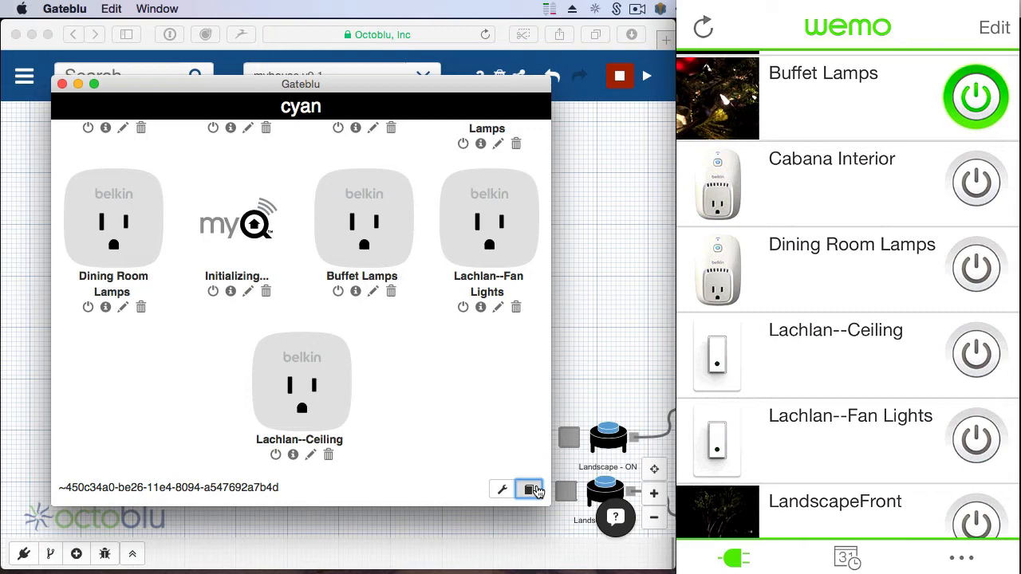
pyautogui.click(530, 489)
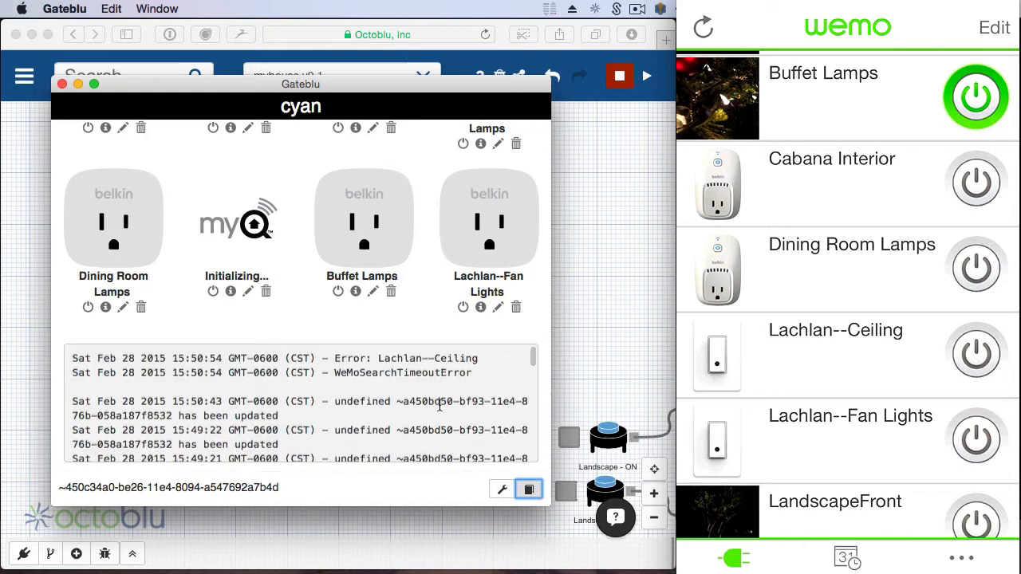
pyautogui.scroll(-1, 440, 405)
pyautogui.scroll(1, 440, 405)
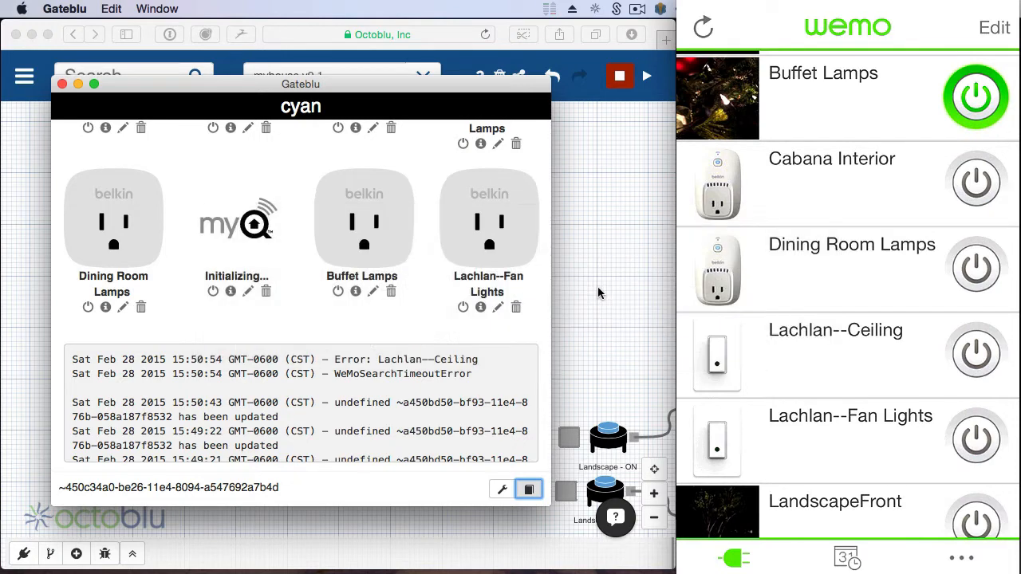
# Return to Octoblu in Safari, open the Design page and create a new flow
pyautogui.click(597, 288)
pyautogui.click(25, 76)
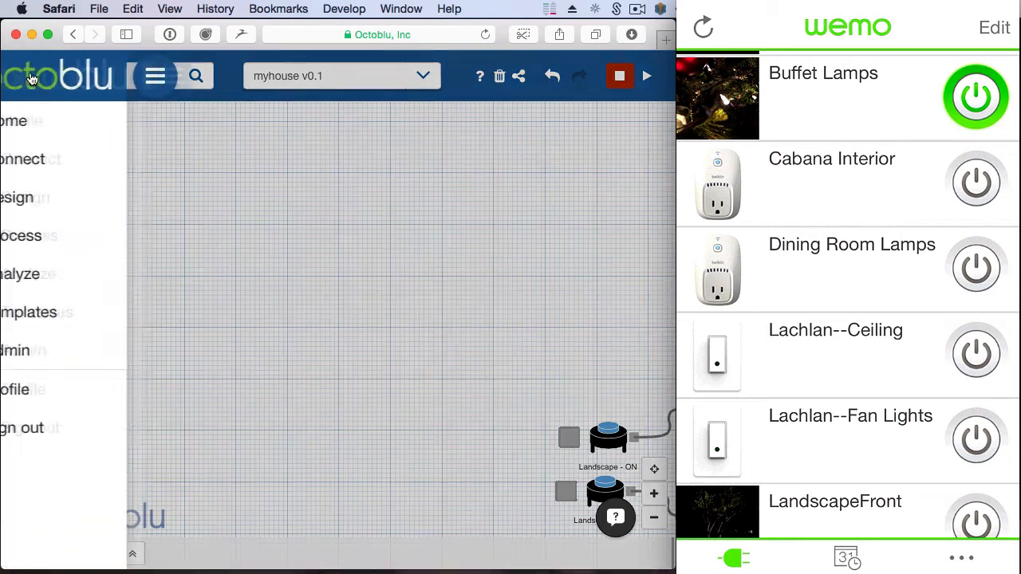
pyautogui.click(67, 198)
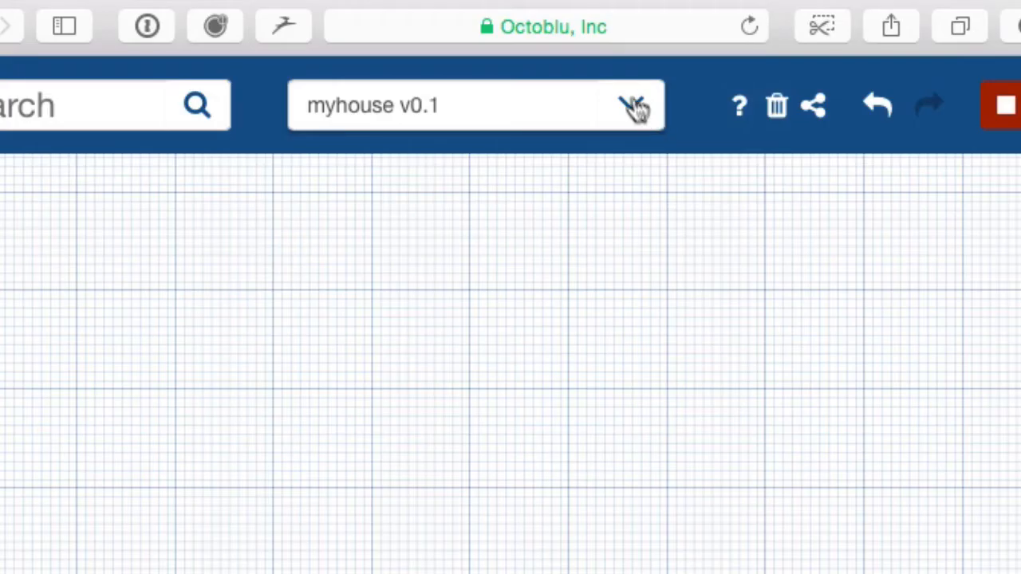
pyautogui.click(422, 76)
pyautogui.click(339, 111)
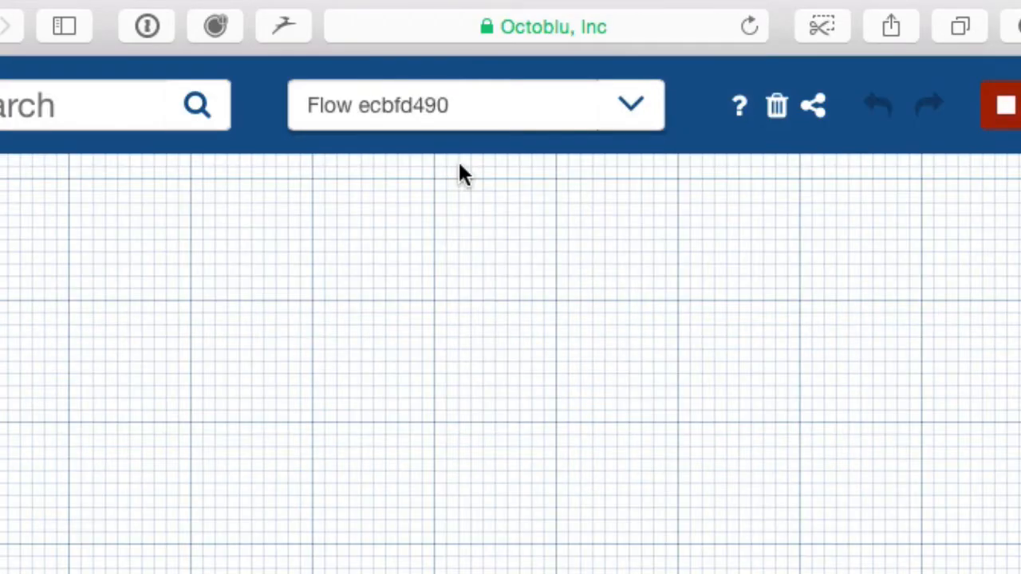
# Rename the new flow as "wemo setup"
pyautogui.click(461, 119)
pyautogui.press('super+a')
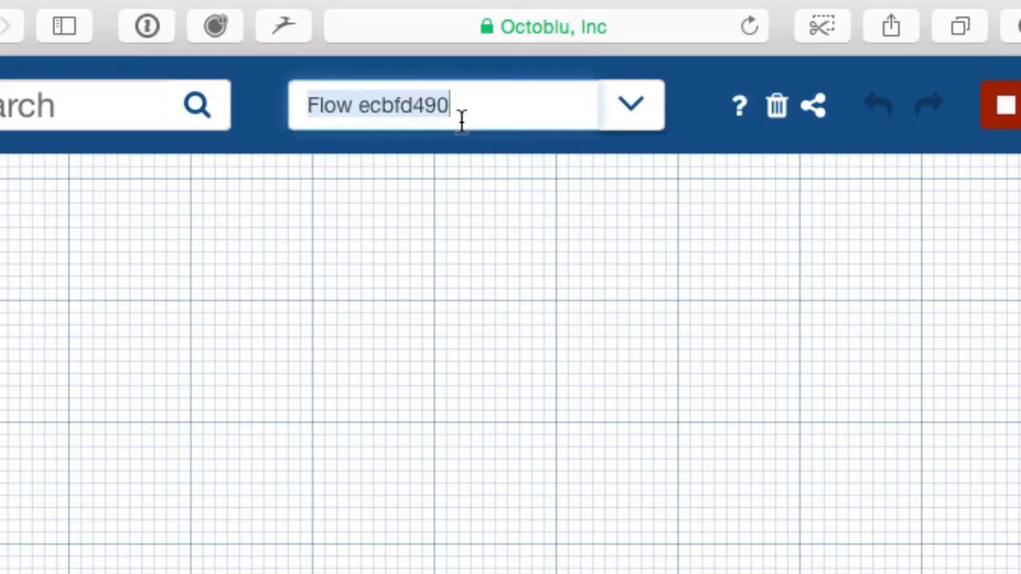
pyautogui.write('wemo setup')
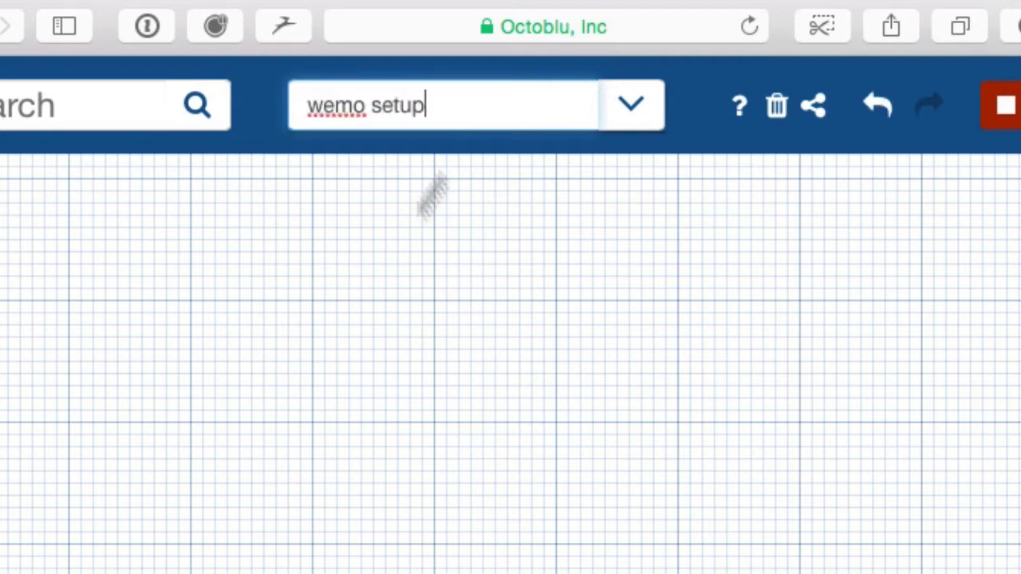
pyautogui.click(189, 254)
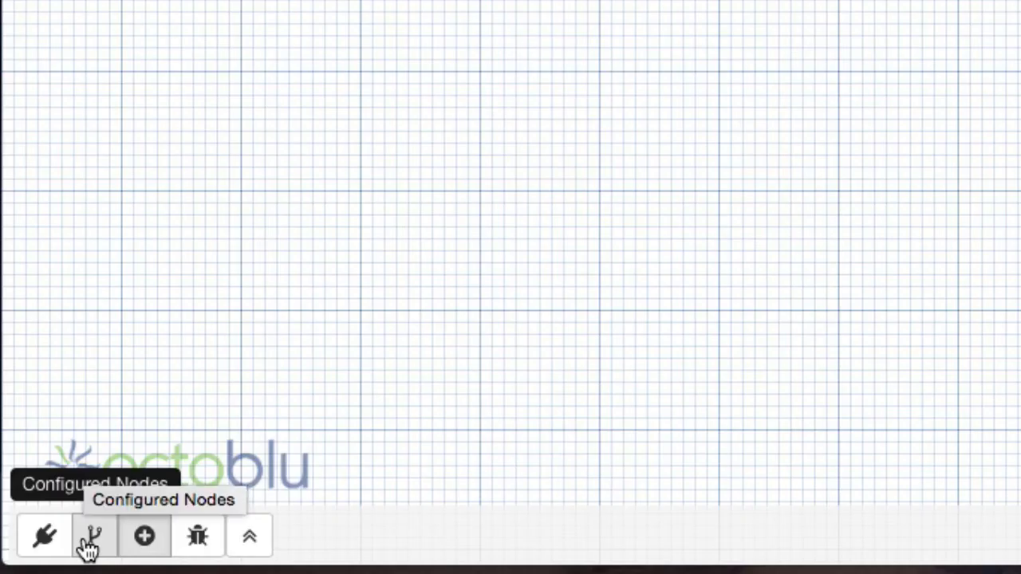
# Add the ceiling Wemo from the configured nodes to the flow
pyautogui.click(84, 540)
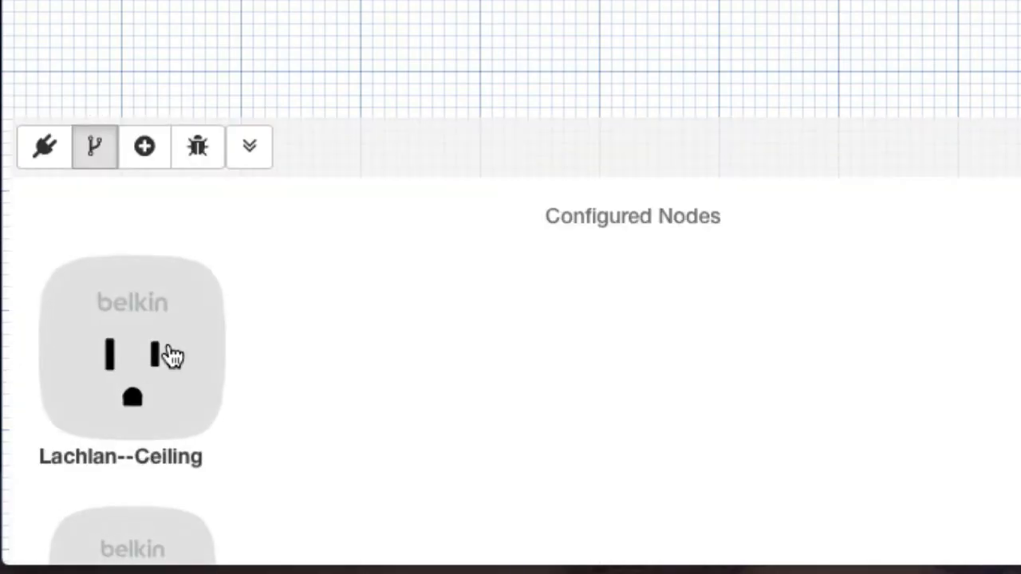
pyautogui.scroll(-5, 169, 356)
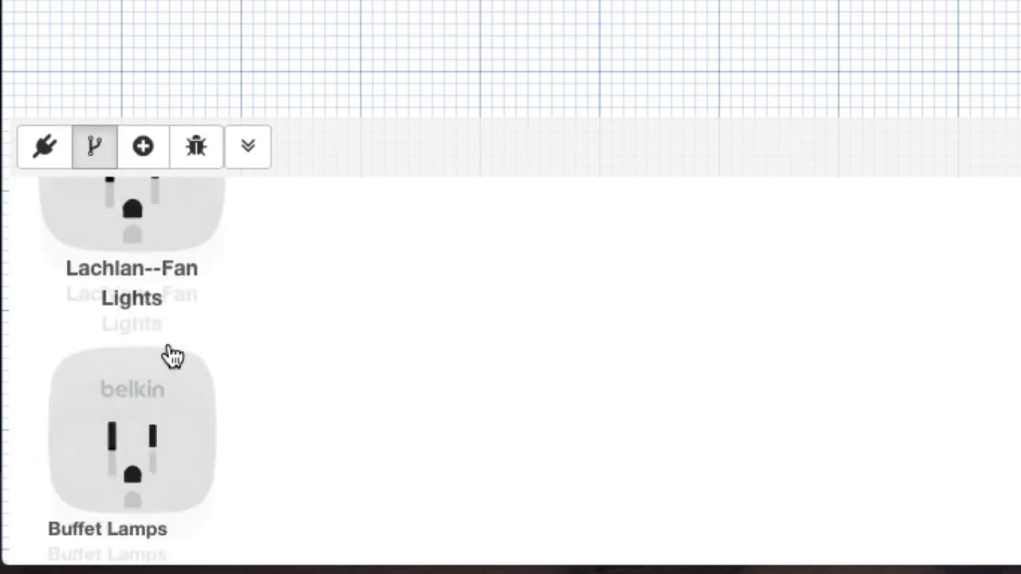
pyautogui.scroll(5, 167, 355)
pyautogui.click(154, 381)
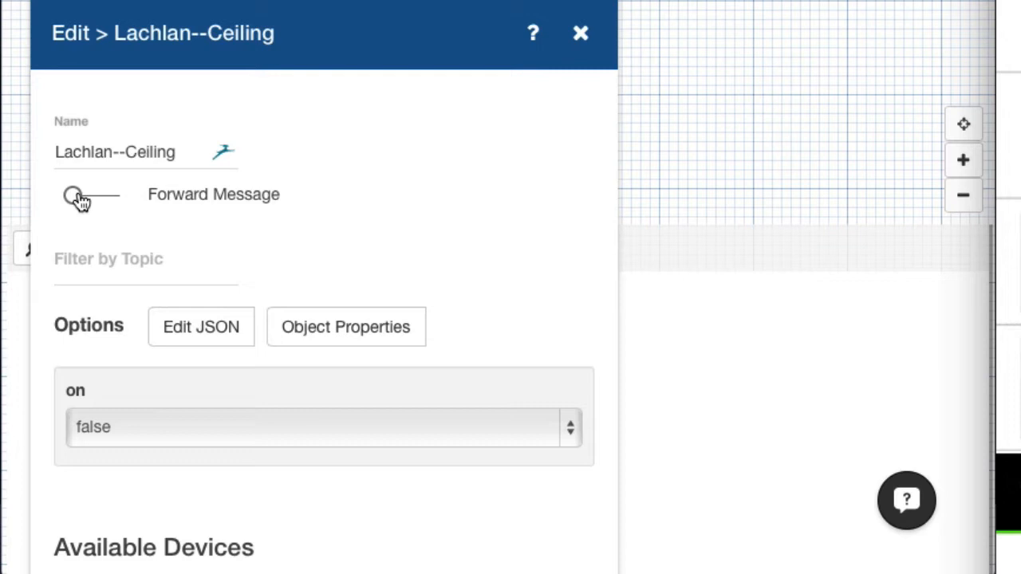
# Enable Forward Message for the ceiling node, leave its "on" option at false and close its settings
pyautogui.click(77, 198)
pyautogui.click(112, 431)
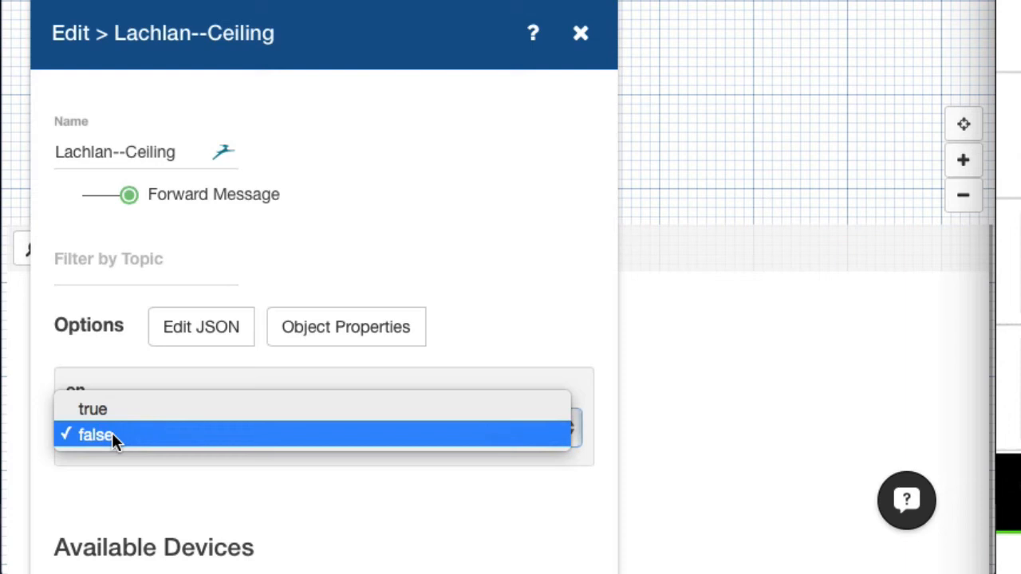
pyautogui.click(549, 226)
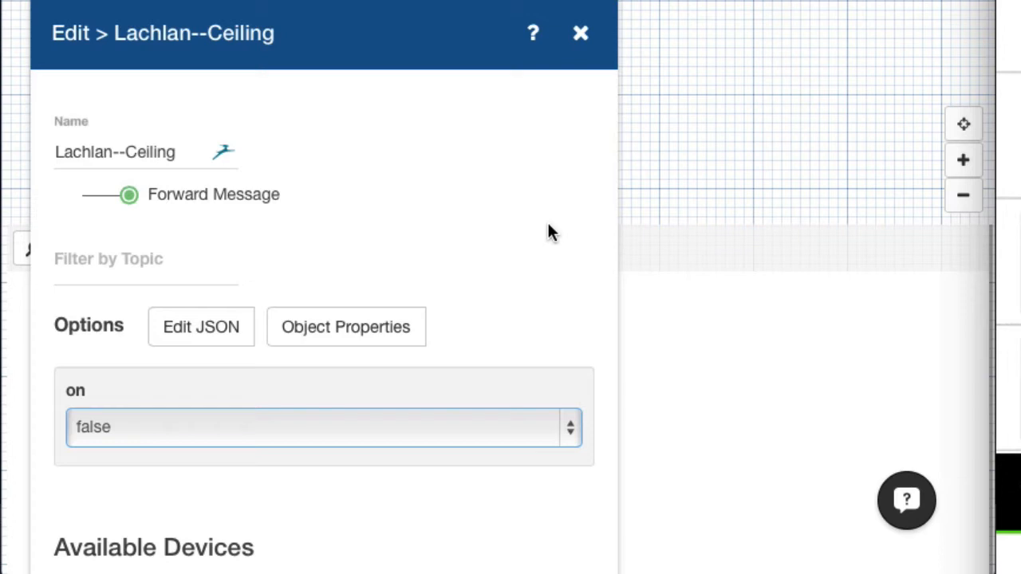
pyautogui.click(574, 42)
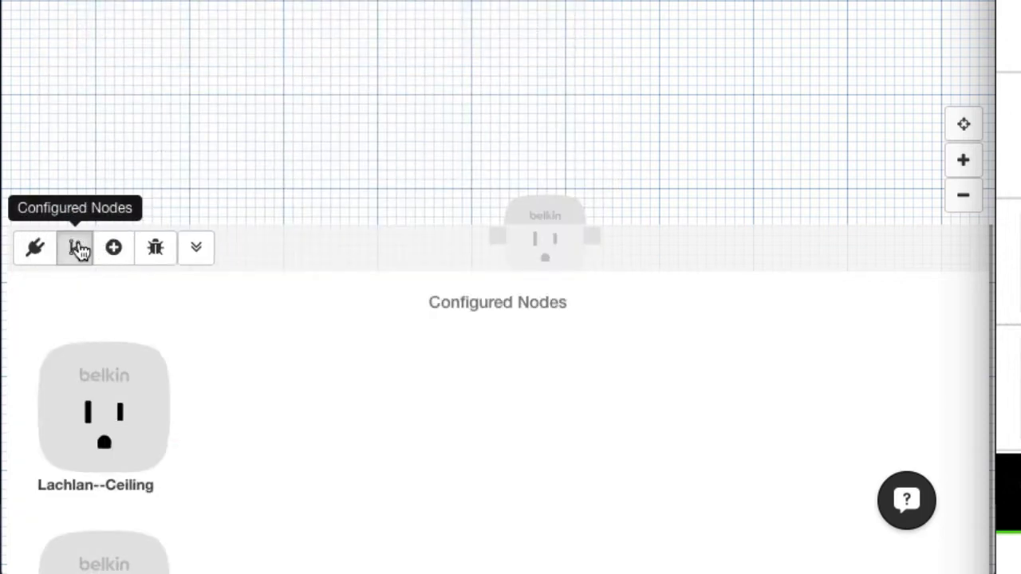
# Move the ceiling Wemo node up into the open area of the flow canvas and collapse the configured nodes list
pyautogui.click(79, 250)
pyautogui.click(568, 256)
pyautogui.moveTo(568, 256); pyautogui.dragTo(722, 79)
pyautogui.click(577, 35)
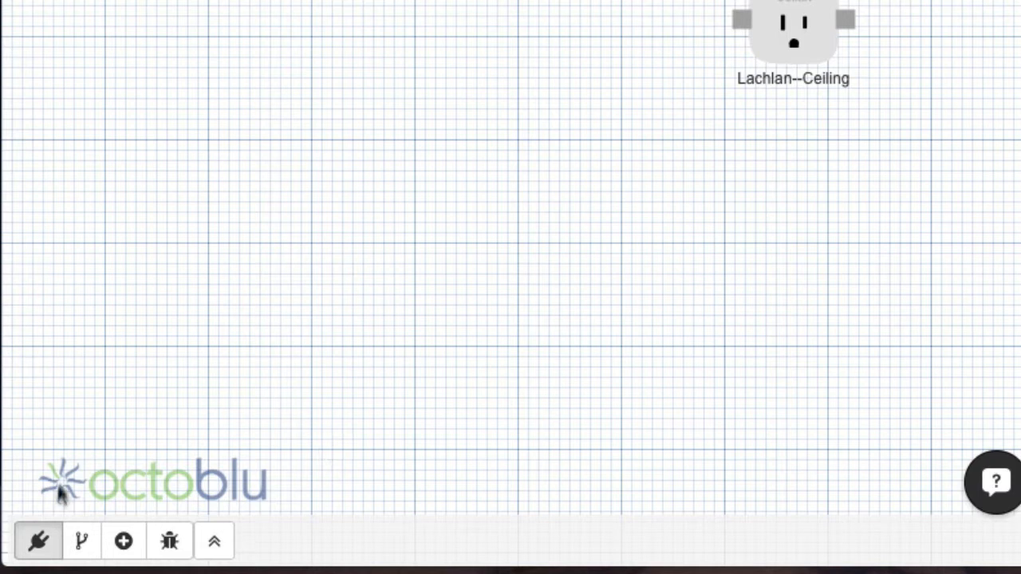
# Add a Trigger node from the operators to the flow
pyautogui.click(40, 543)
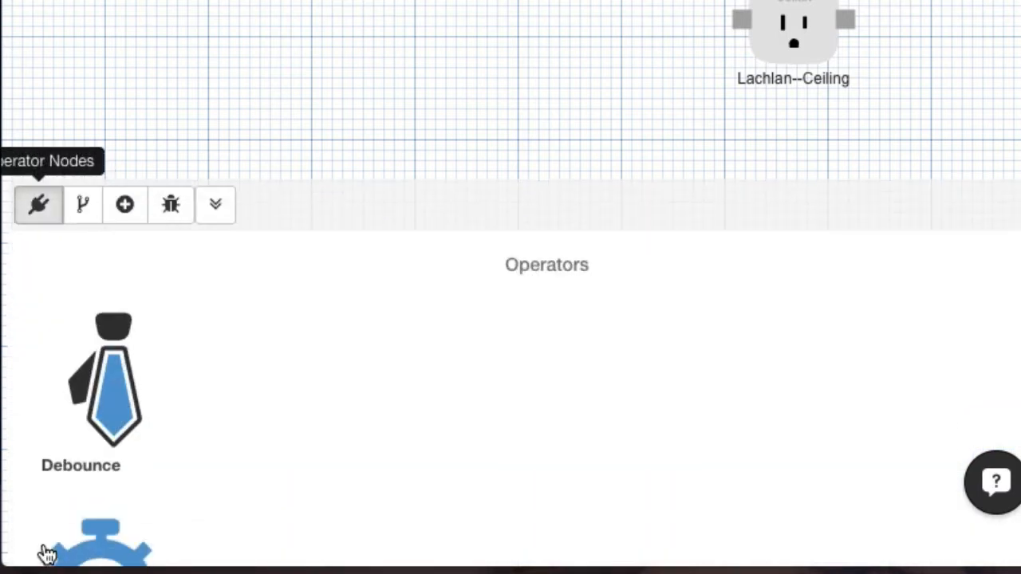
pyautogui.scroll(-10, 256, 408)
pyautogui.scroll(-8, 255, 405)
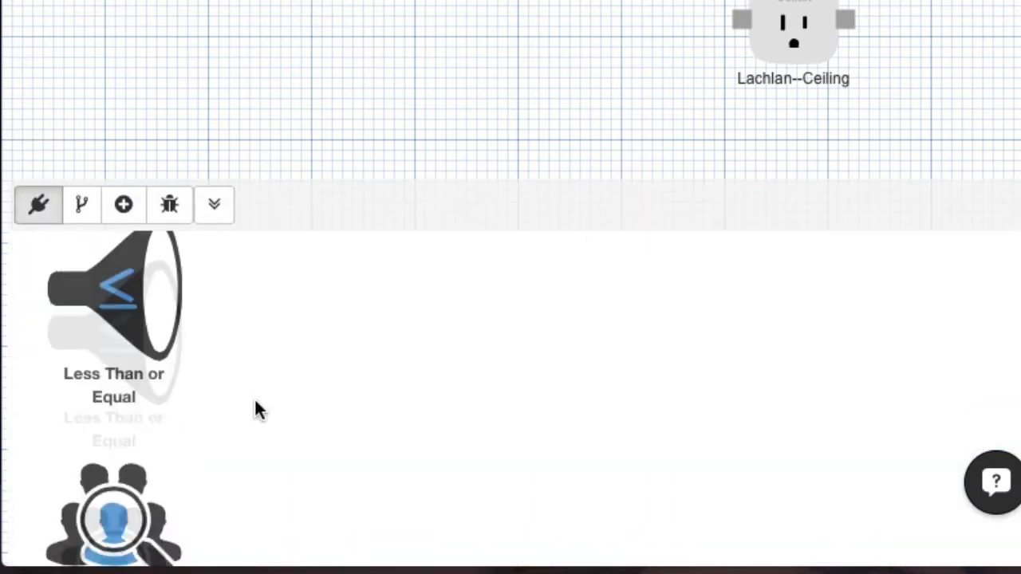
pyautogui.moveTo(133, 364); pyautogui.dragTo(598, 187)
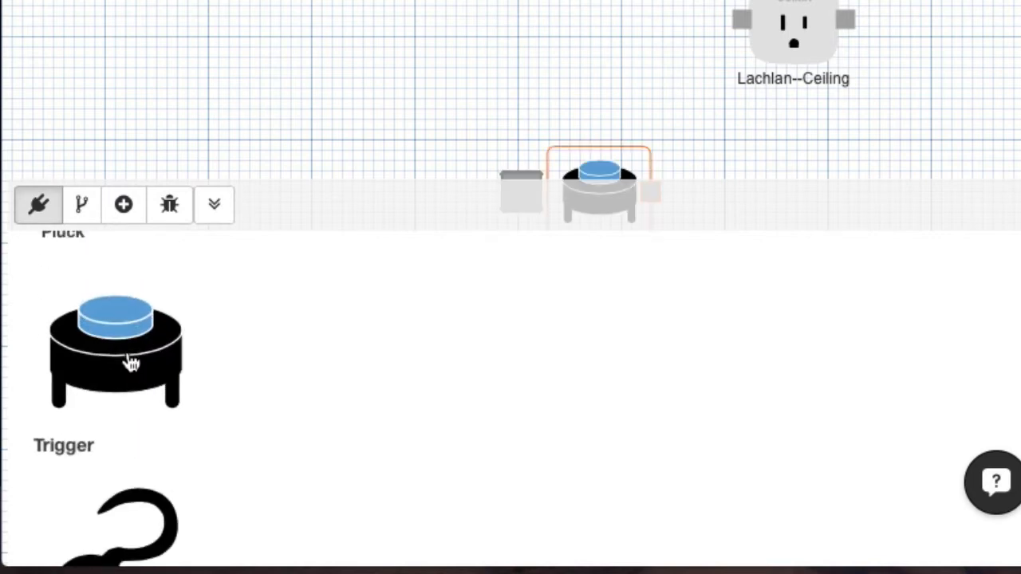
# Name the trigger with the first name used for the ceiling device followed by "- ON", enable Debug and close its settings
pyautogui.write('La')
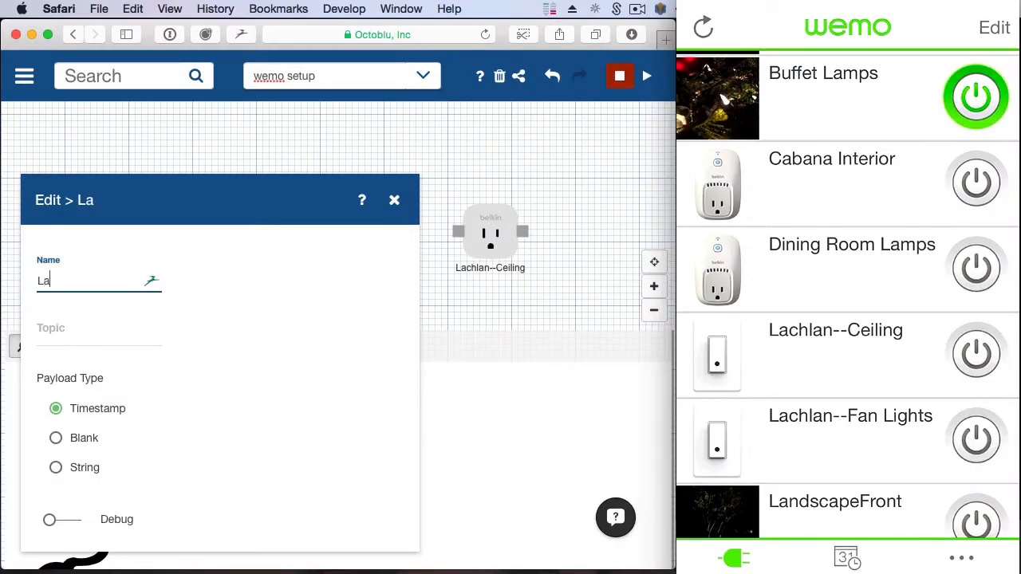
pyautogui.write('chlan - ON')
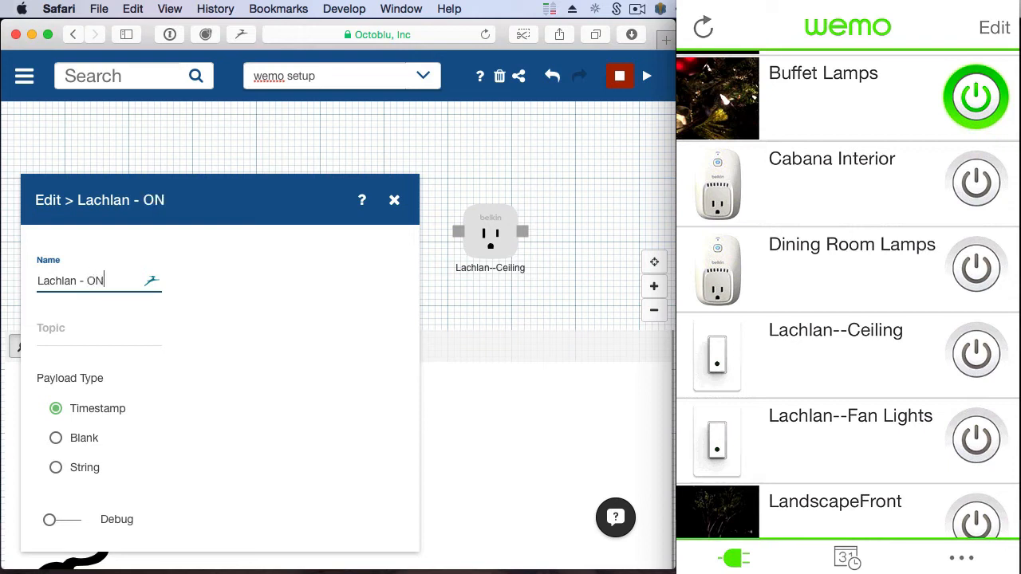
pyautogui.click(57, 523)
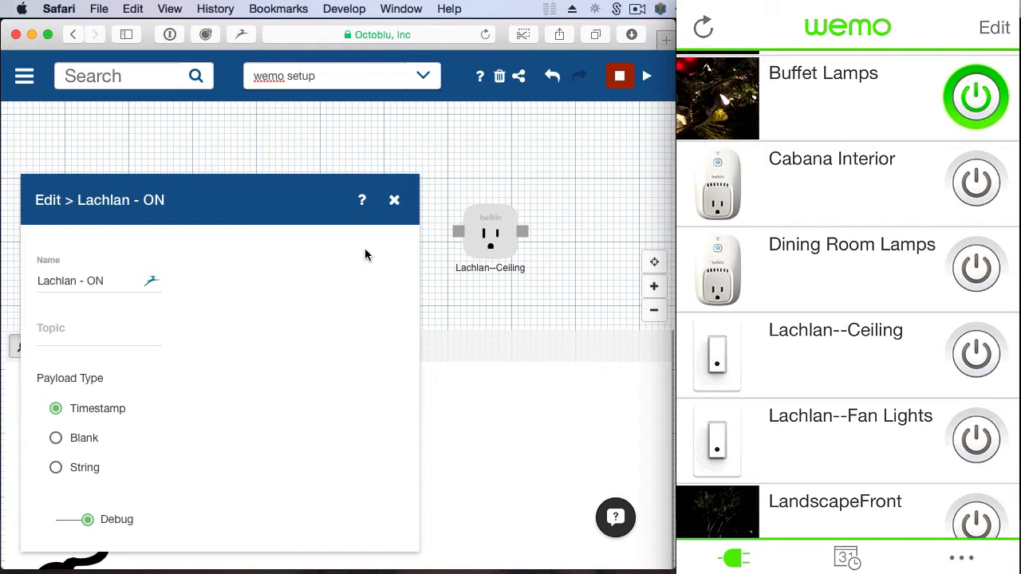
pyautogui.click(395, 201)
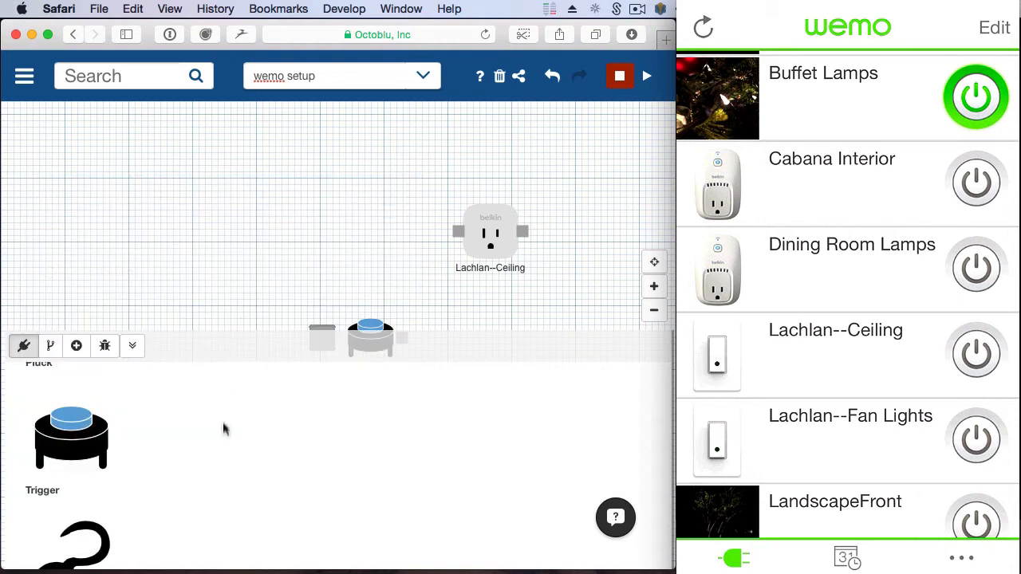
# Place the trigger in front of the ceiling Wemo node and connect its output to the ceiling node's input
pyautogui.click(368, 323)
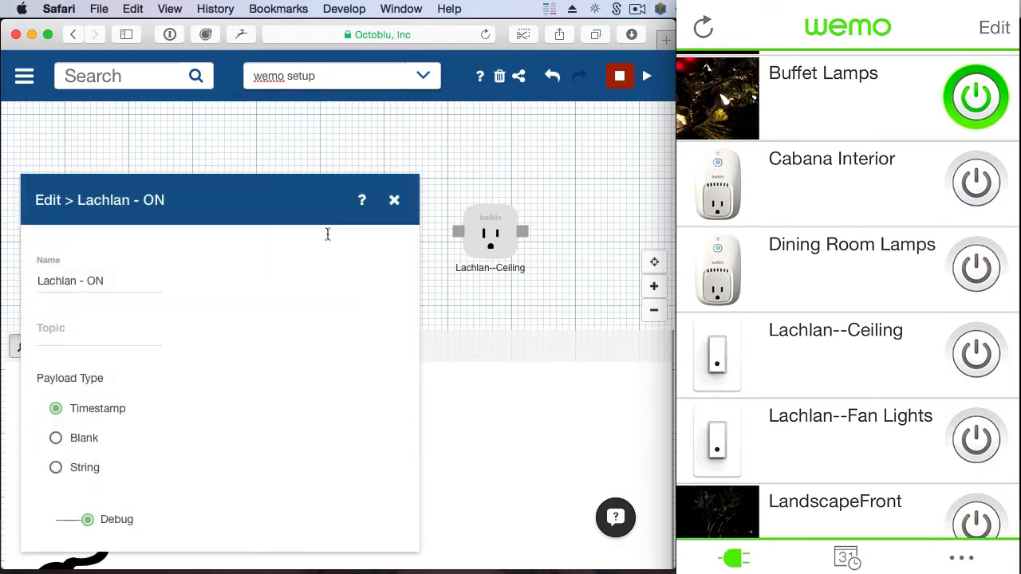
pyautogui.click(393, 201)
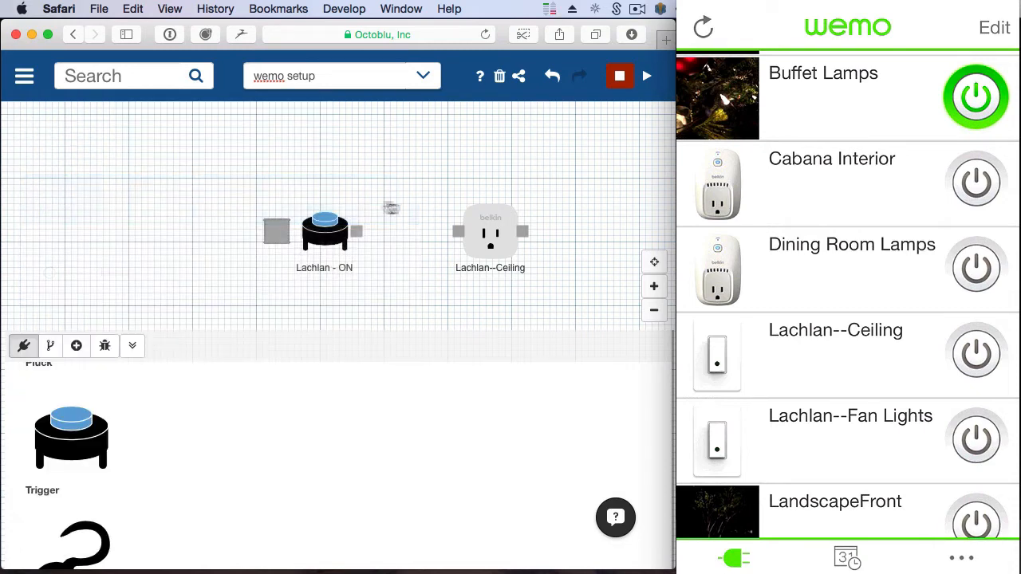
pyautogui.click(134, 348)
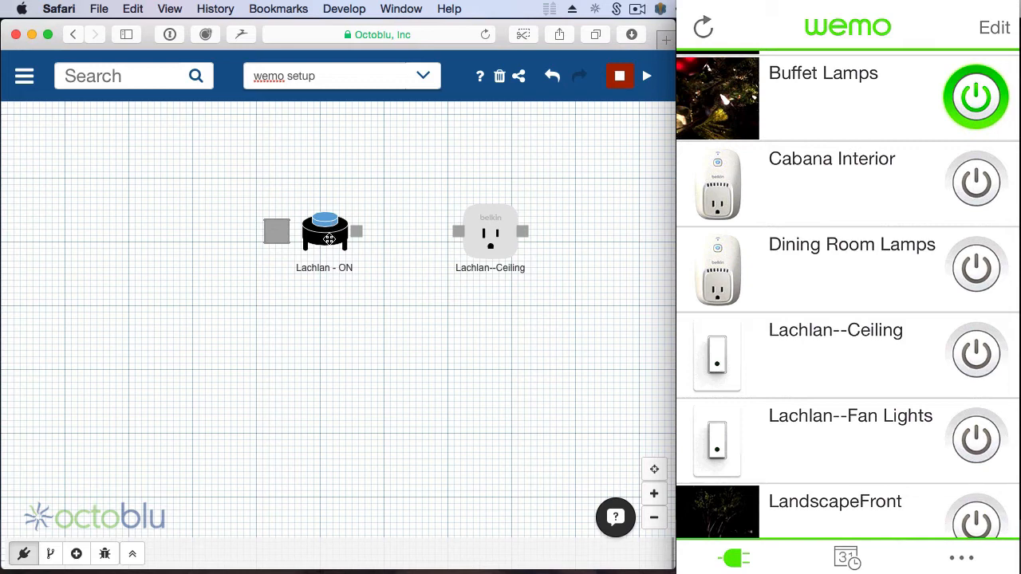
pyautogui.click(325, 231)
pyautogui.moveTo(451, 159); pyautogui.dragTo(336, 130)
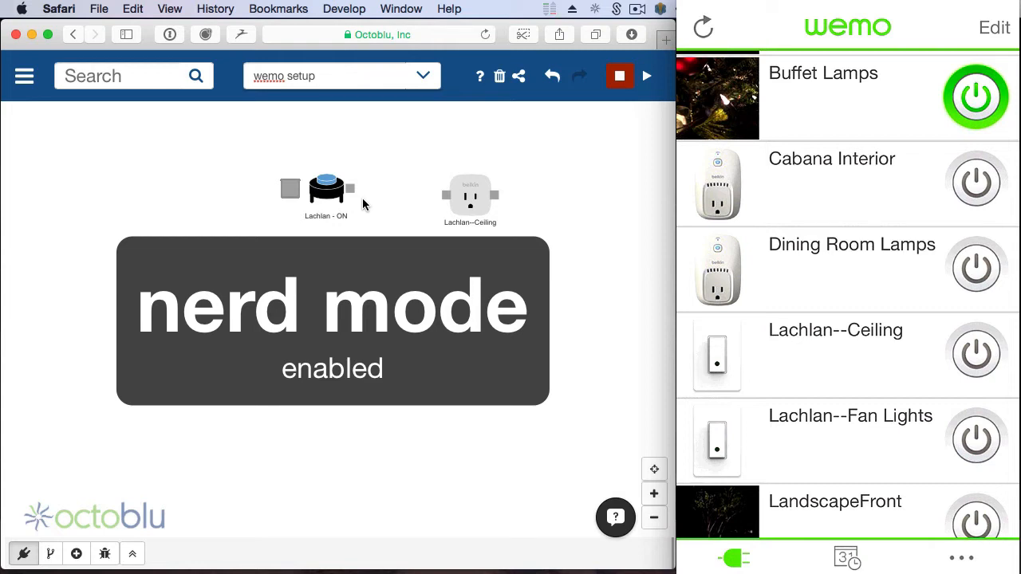
pyautogui.moveTo(349, 188); pyautogui.dragTo(444, 194)
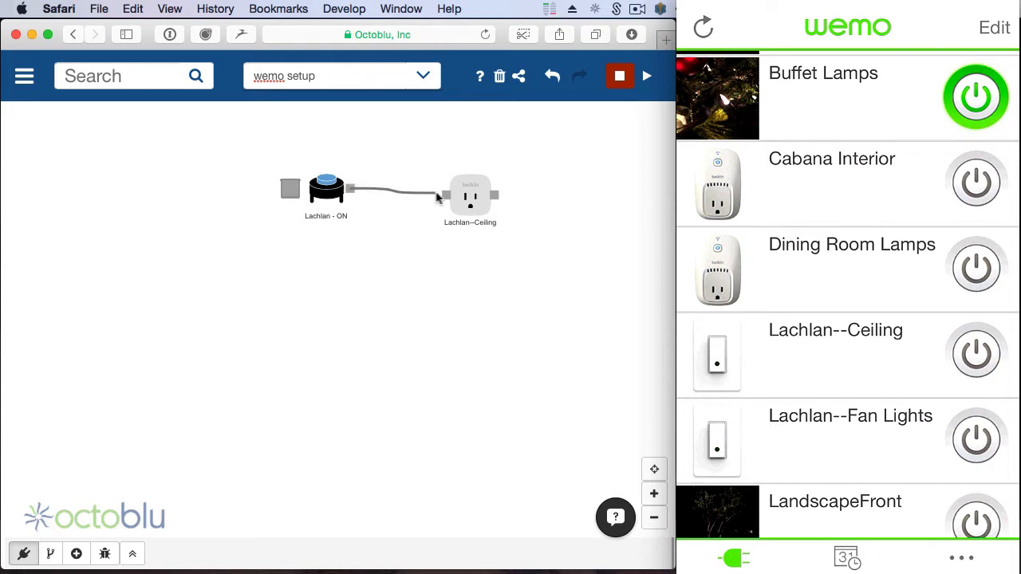
# Check the trigger's settings, enable Debug for the ceiling Wemo node and close its settings
pyautogui.click(323, 185)
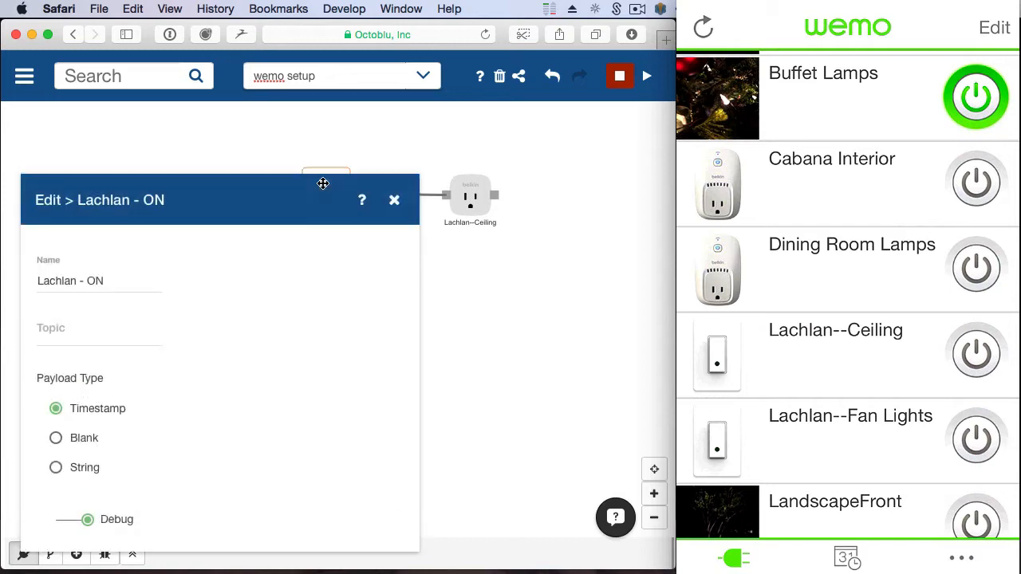
pyautogui.click(467, 209)
pyautogui.scroll(-5, 288, 395)
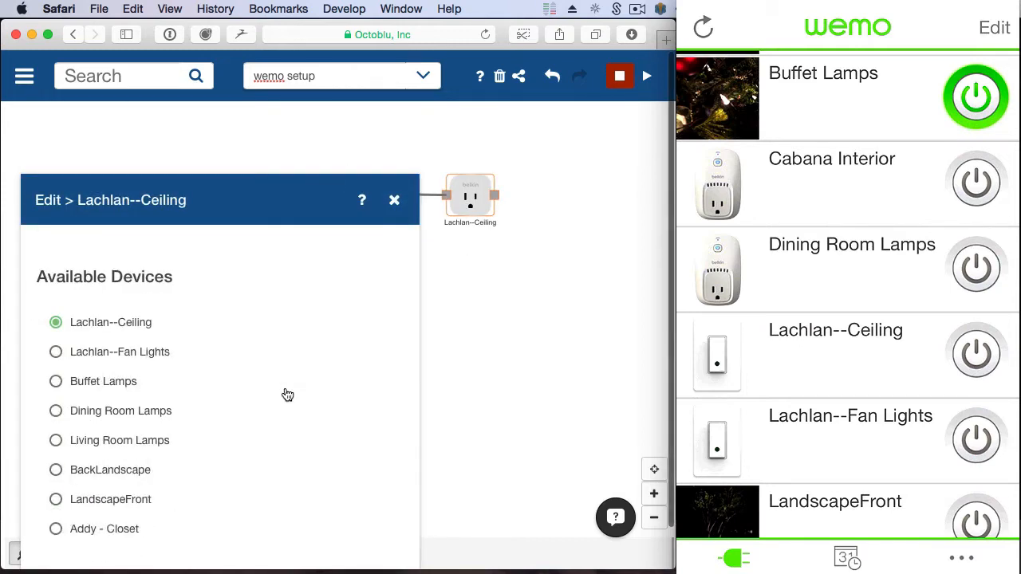
pyautogui.scroll(-2, 287, 395)
pyautogui.click(70, 540)
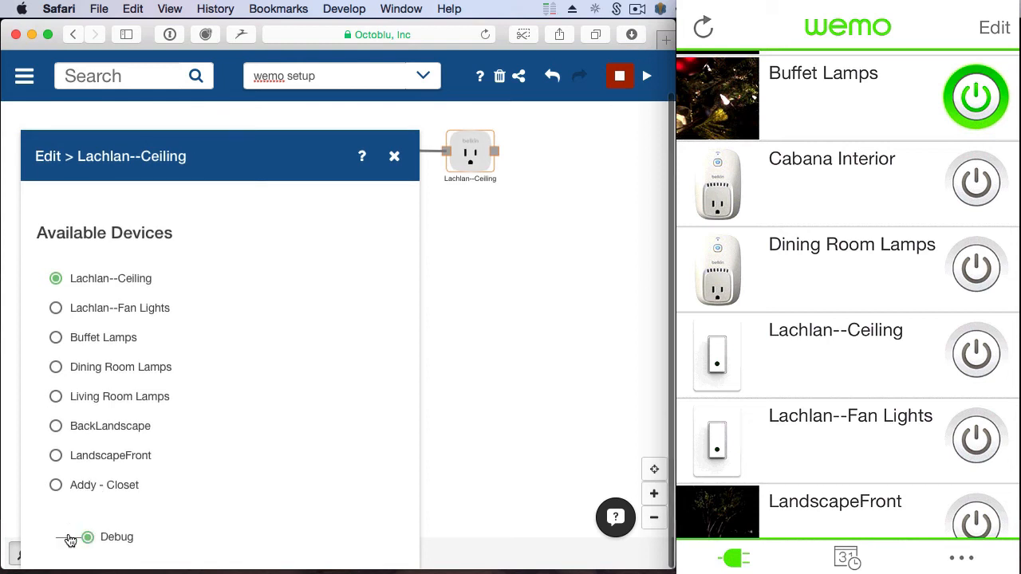
pyautogui.click(523, 358)
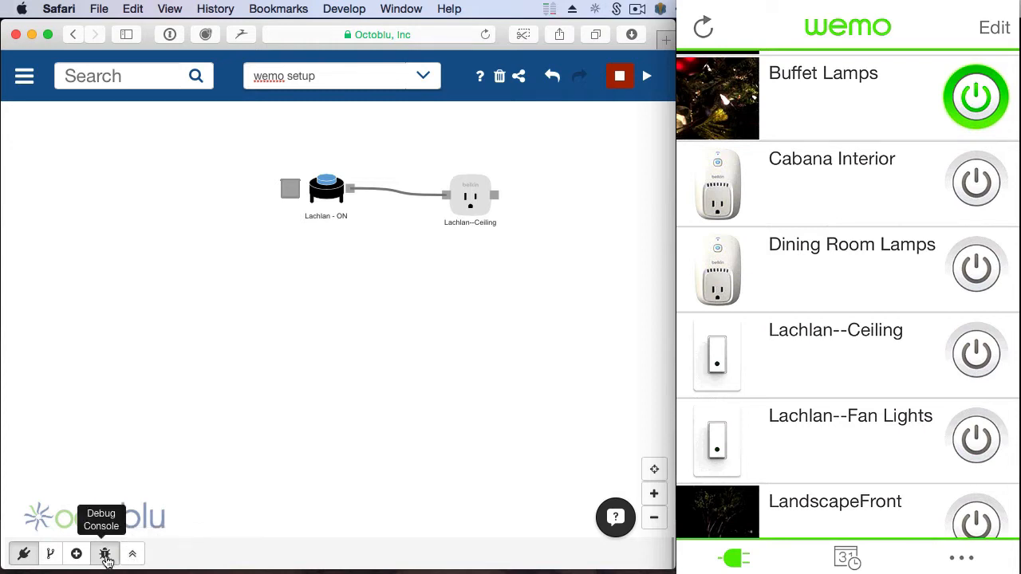
# Start the flow with the debug console open, fire the trigger and examine the message sent to the ceiling node
pyautogui.click(105, 558)
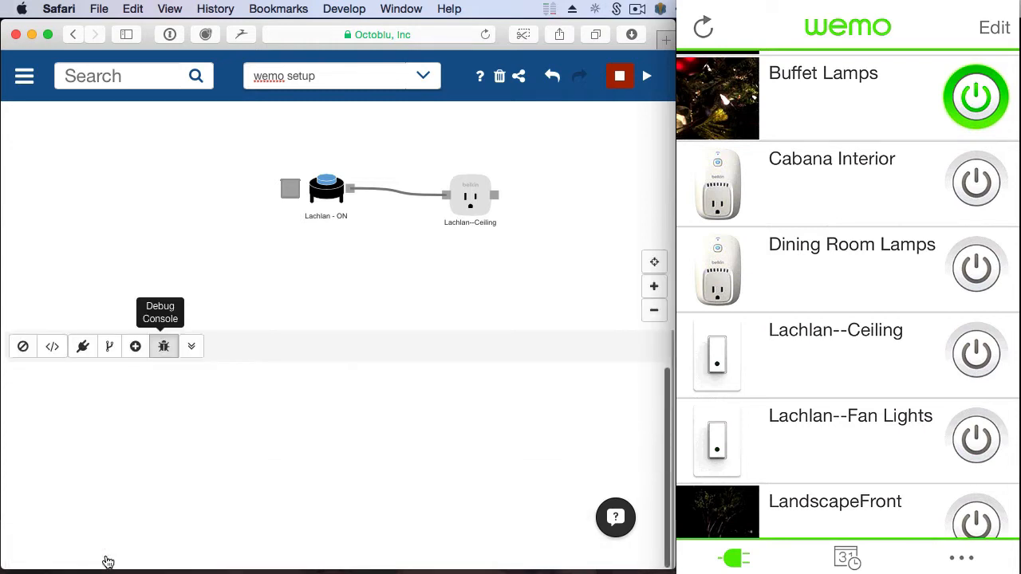
pyautogui.click(648, 78)
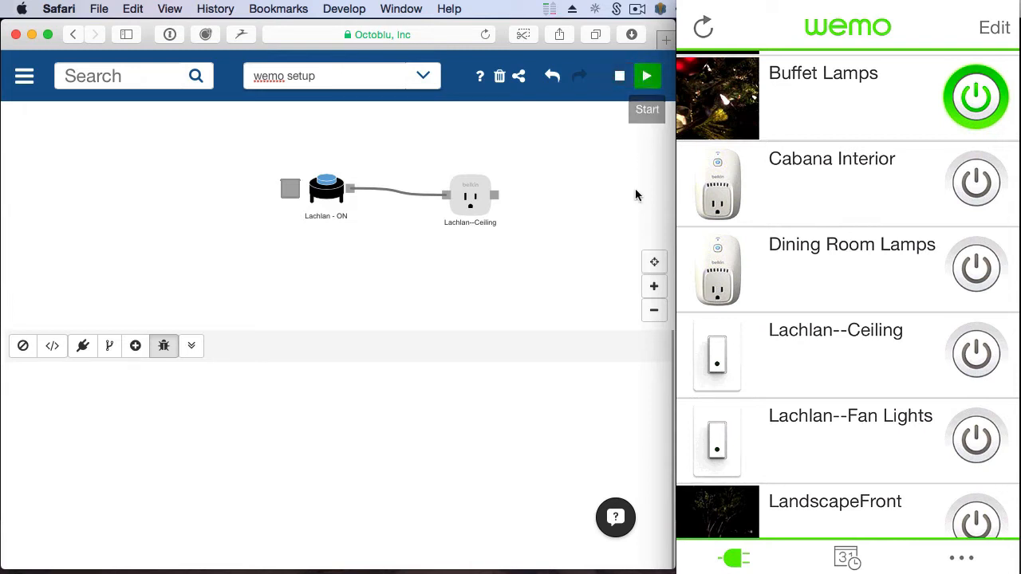
pyautogui.click(292, 192)
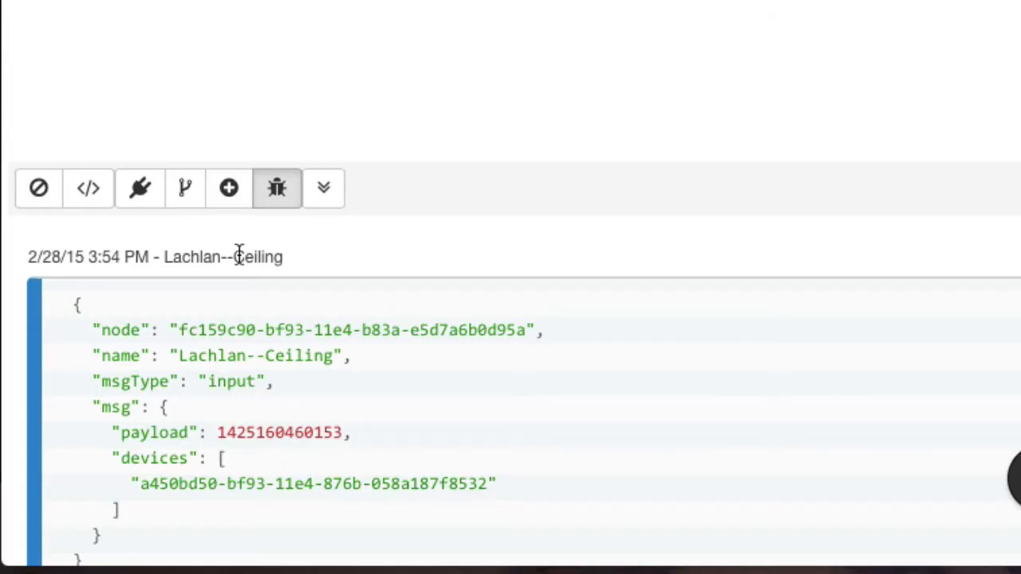
pyautogui.scroll(-5, 141, 386)
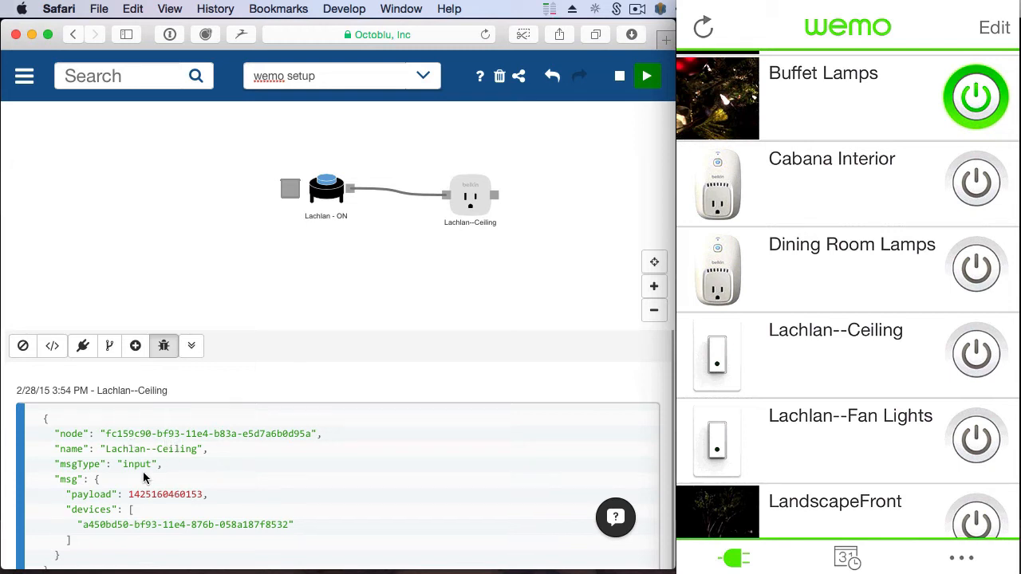
pyautogui.scroll(-2, 142, 477)
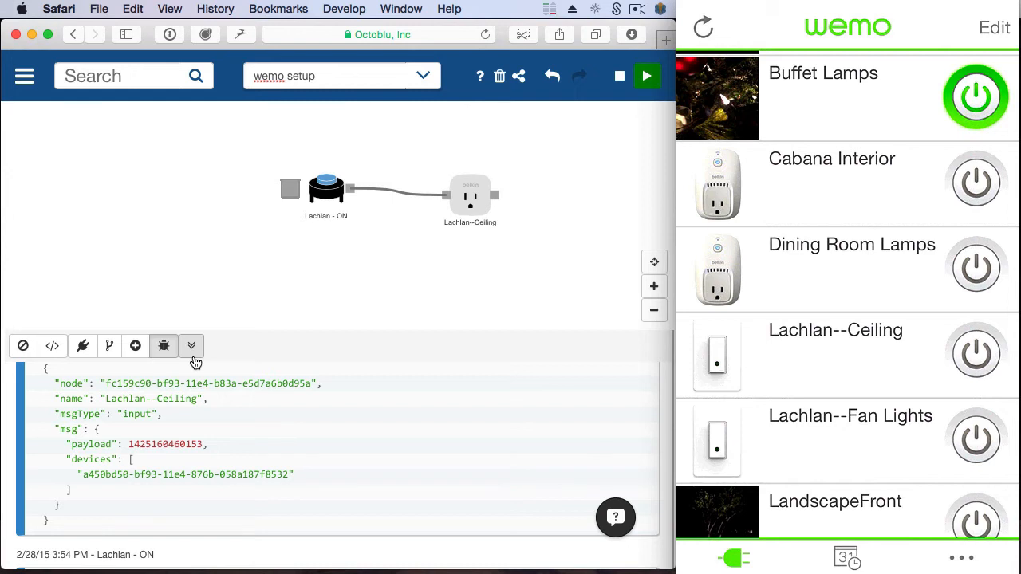
pyautogui.click(191, 345)
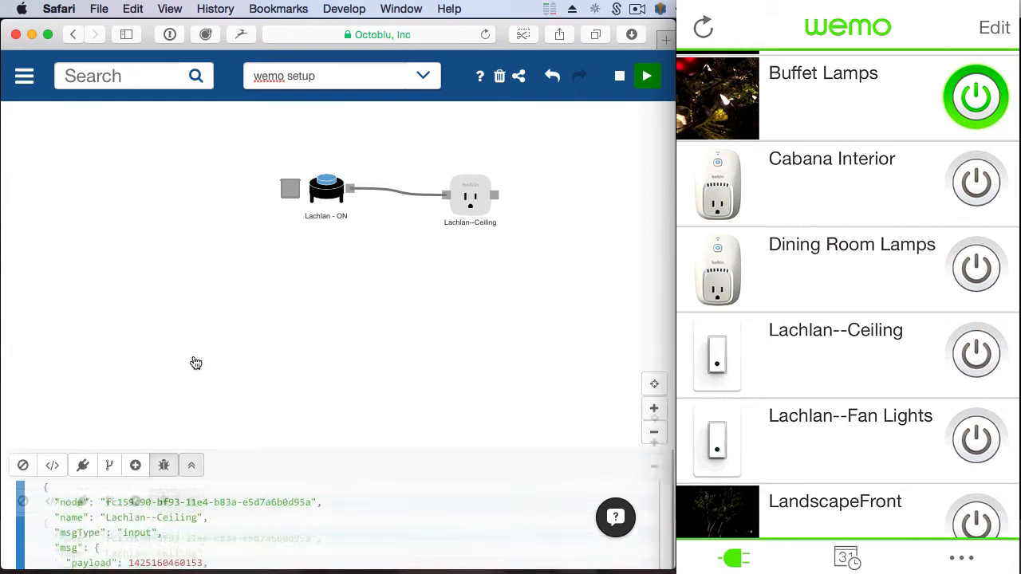
# Delete the connection between the trigger and the ceiling node, and move the trigger farther away from the ceiling node
pyautogui.click(425, 202)
pyautogui.press('BackSpace')
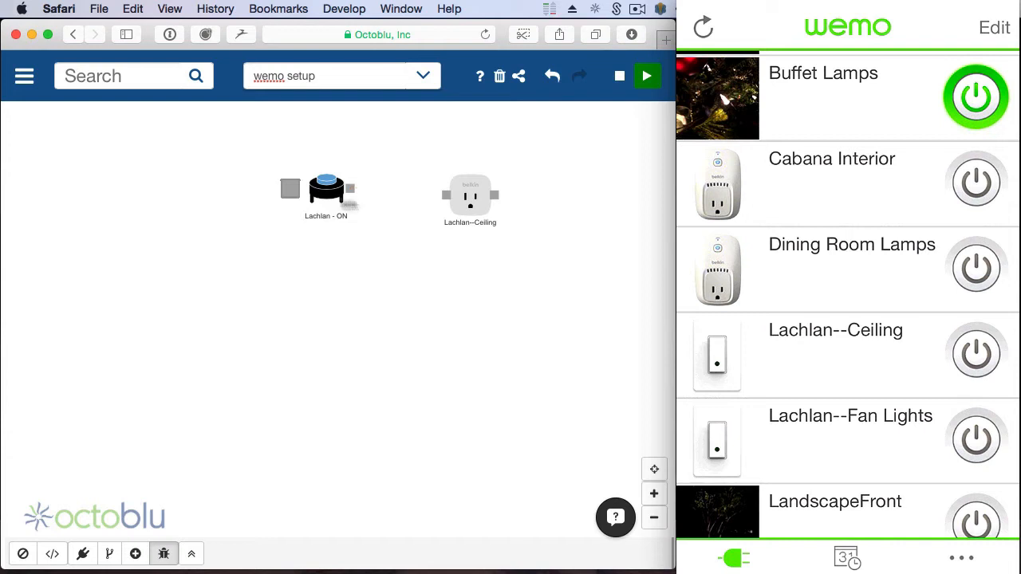
pyautogui.click(325, 192)
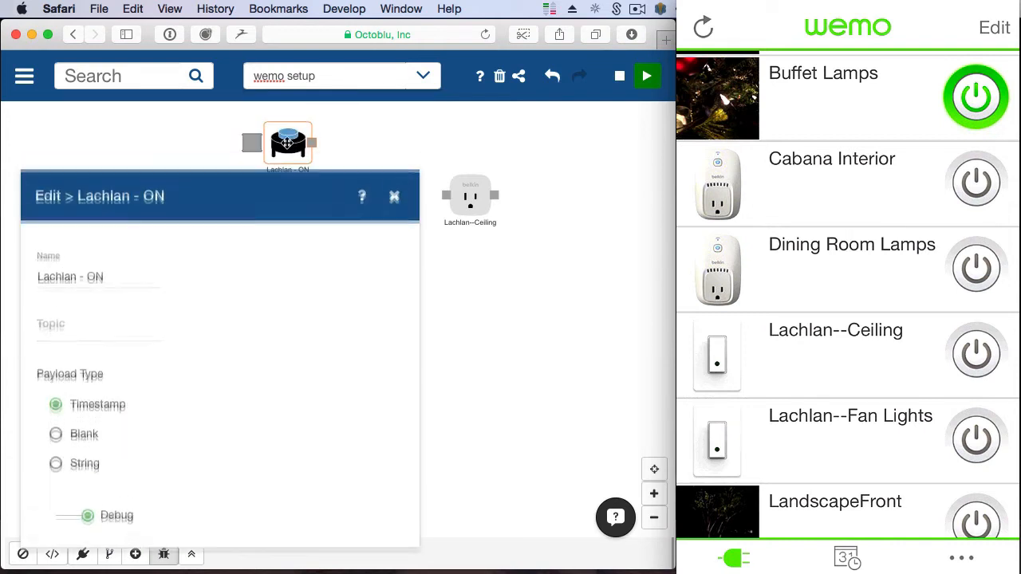
pyautogui.click(501, 417)
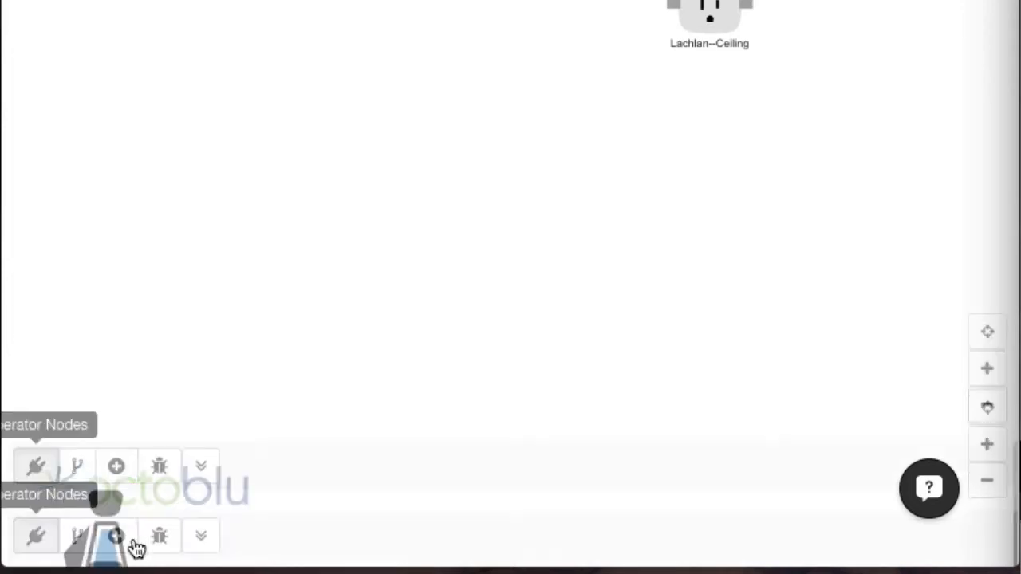
# Add a Function node whose code returns "payload: { on: true }" and enable Debug for it
pyautogui.scroll(-6, 178, 405)
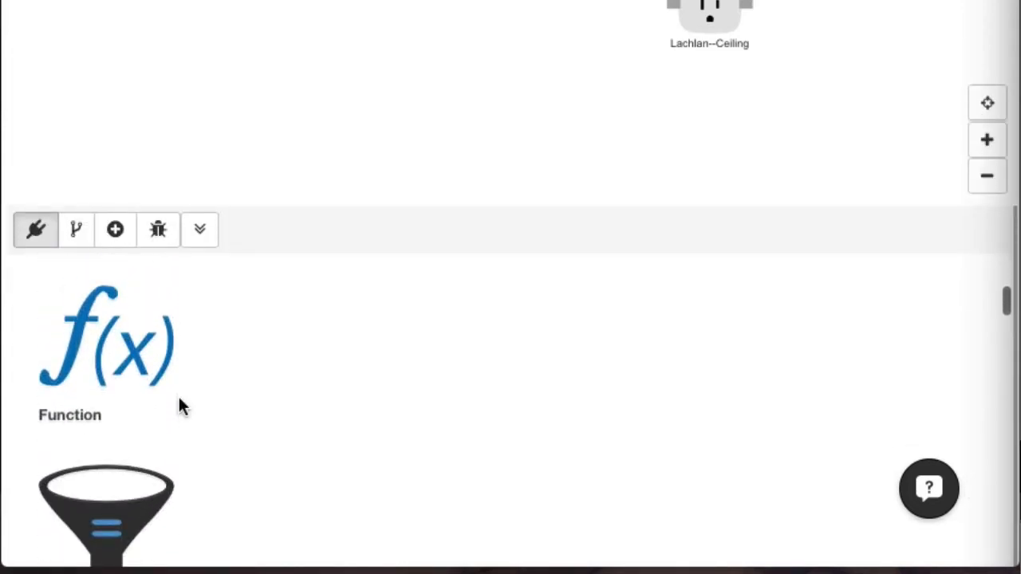
pyautogui.click(136, 369)
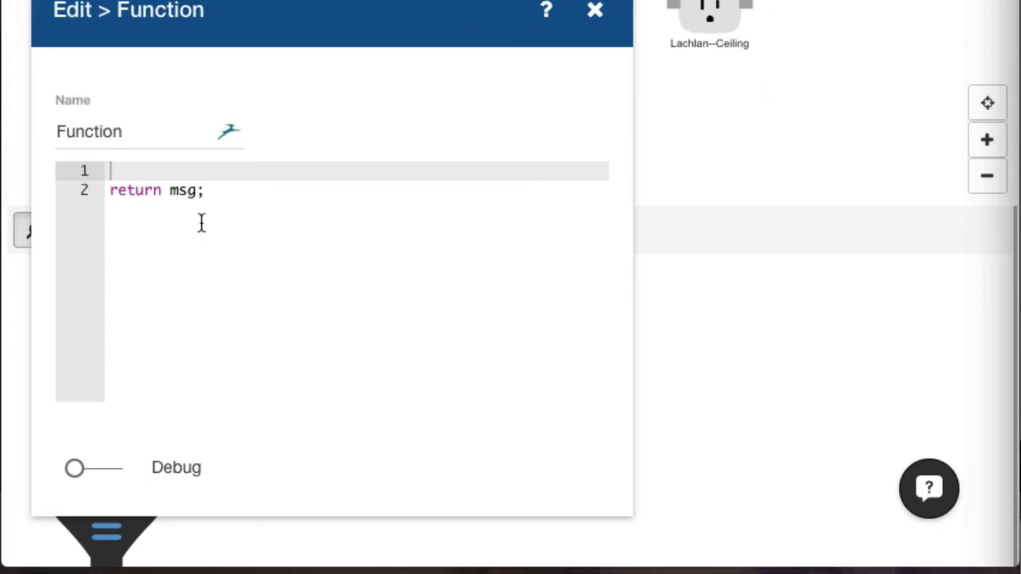
pyautogui.moveTo(210, 189); pyautogui.dragTo(60, 172)
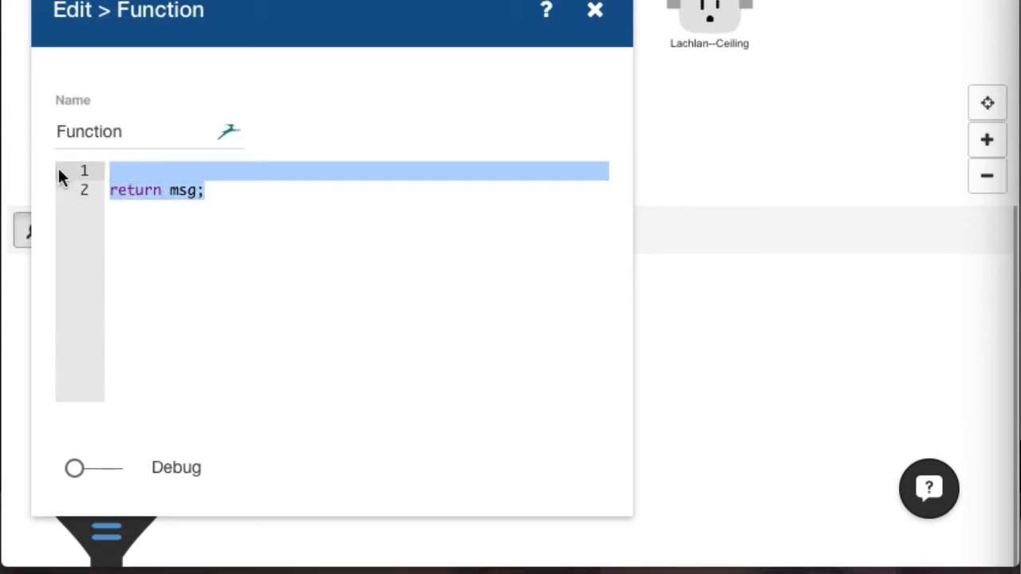
pyautogui.write('return {     payload: {         on: true     } }')
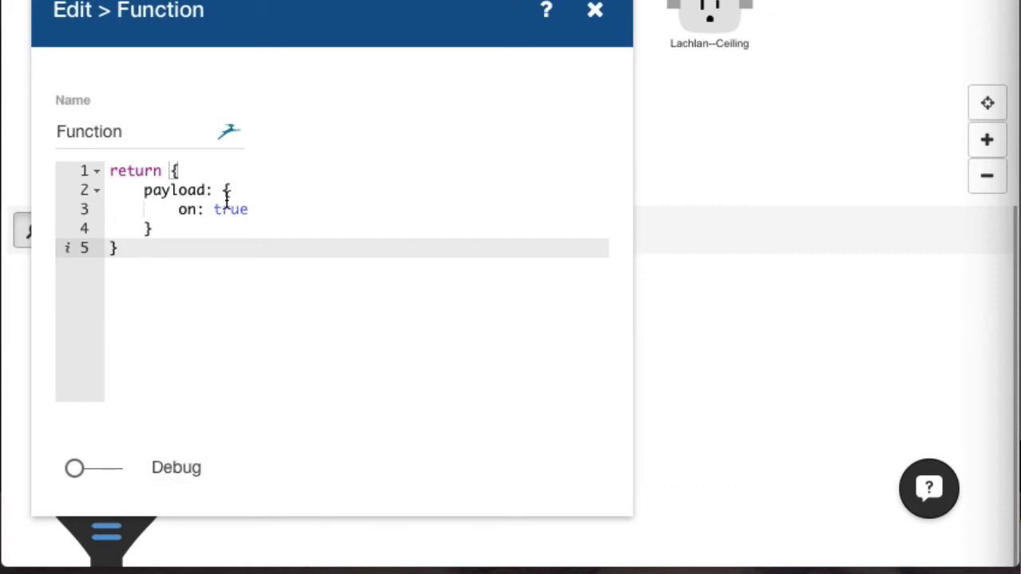
pyautogui.click(120, 470)
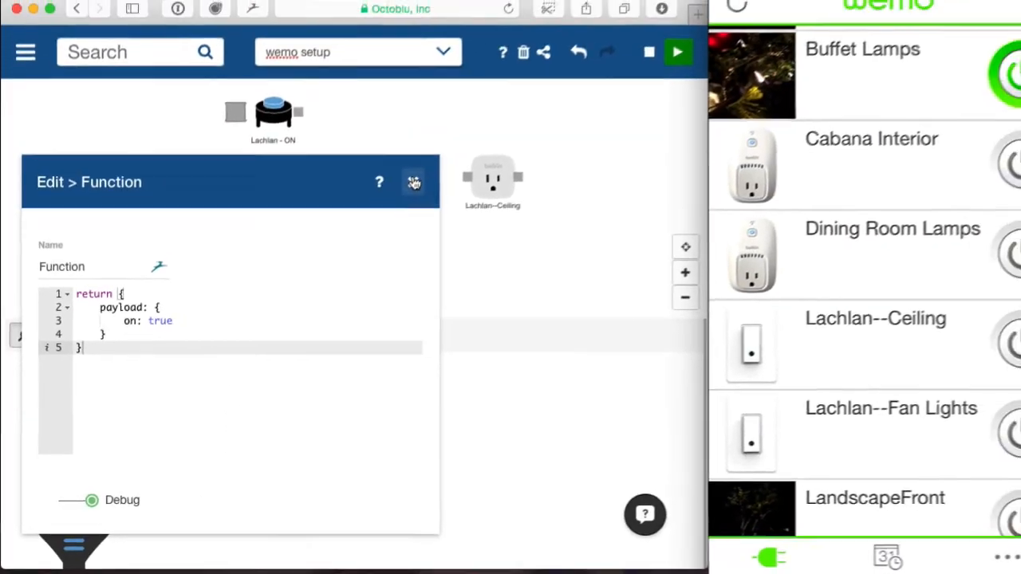
pyautogui.click(491, 108)
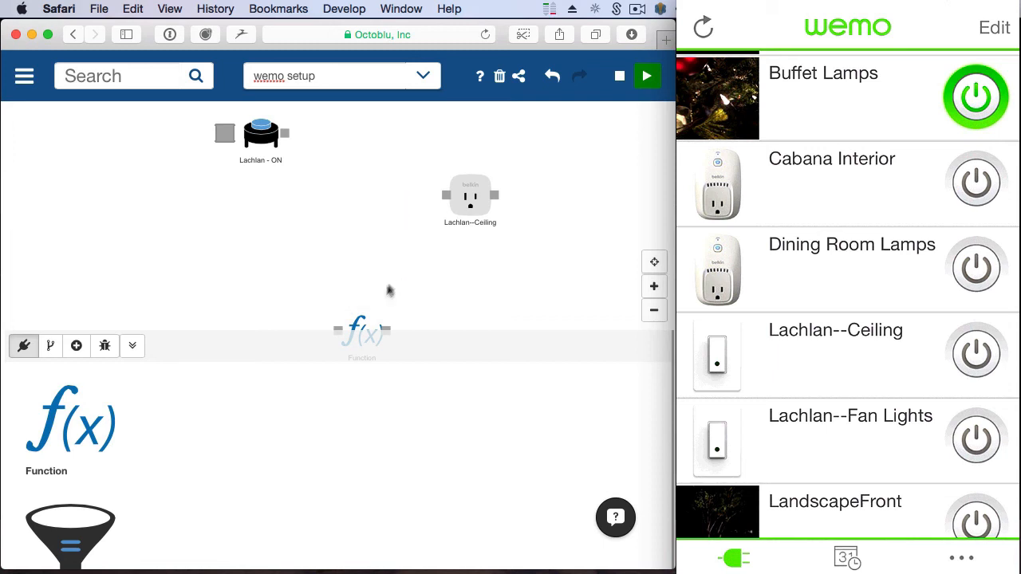
# Place the Function node between the trigger and the ceiling node and connect the trigger's output to the function's input
pyautogui.click(360, 331)
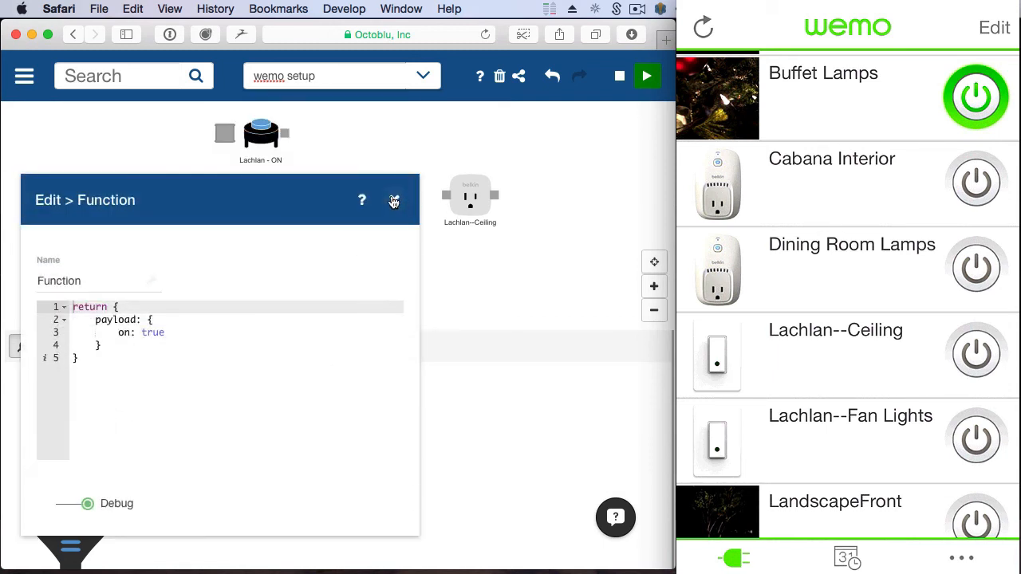
pyautogui.click(393, 201)
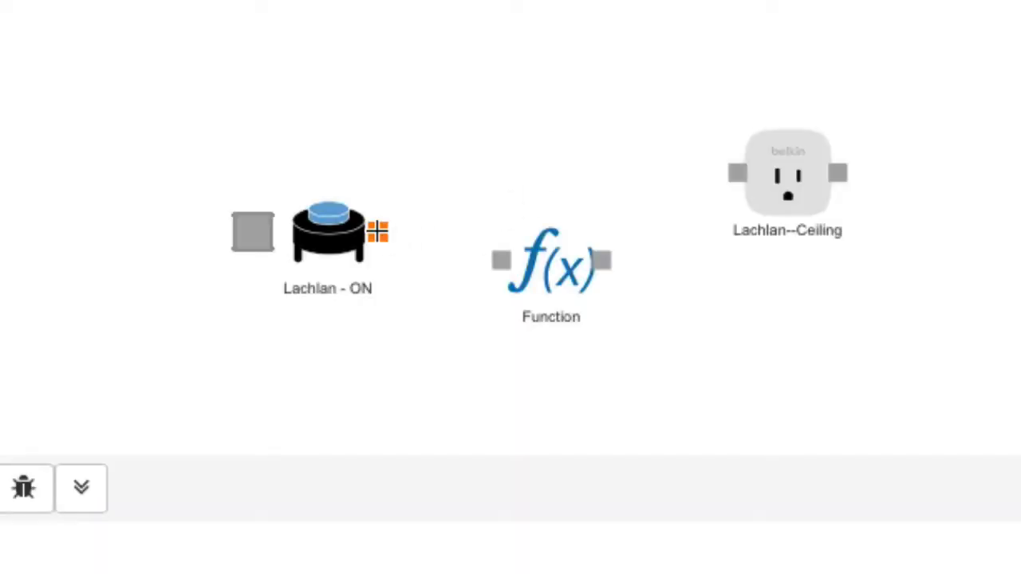
pyautogui.moveTo(377, 232); pyautogui.dragTo(500, 260)
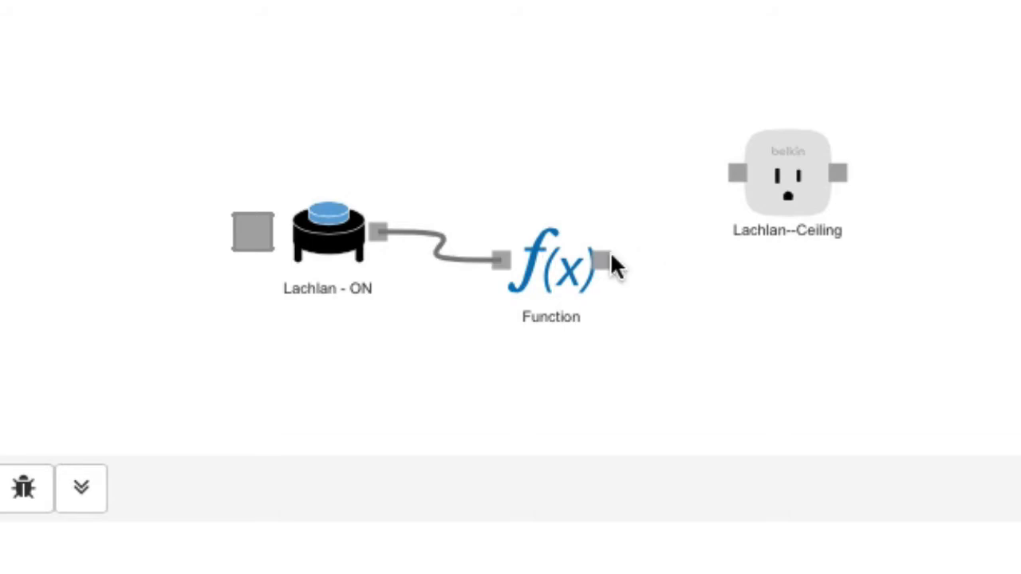
# Connect the function's output to the ceiling node, and run the flow with the debug console open, firing the ON trigger
pyautogui.moveTo(604, 259); pyautogui.dragTo(733, 171)
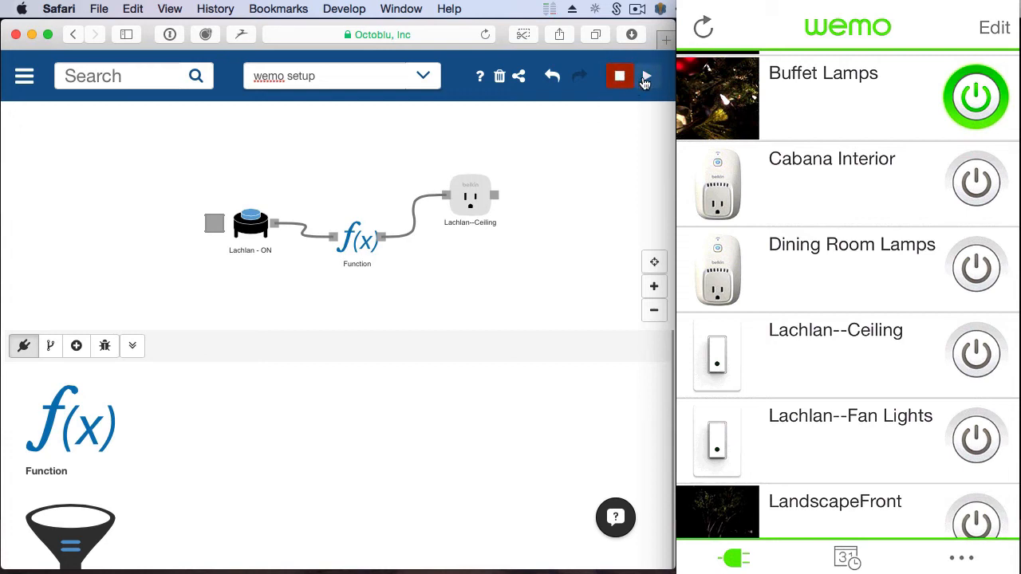
pyautogui.click(646, 77)
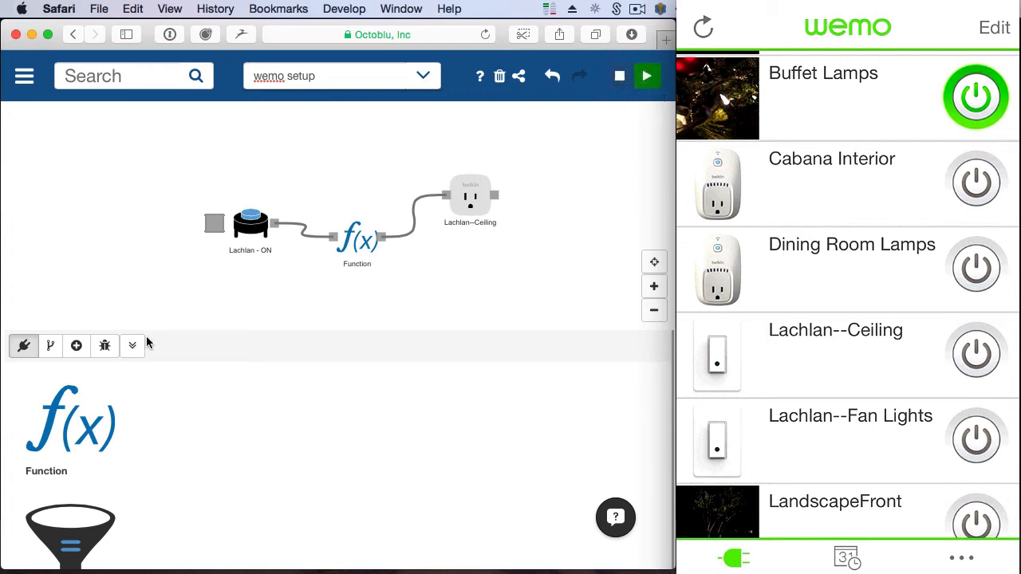
pyautogui.click(104, 346)
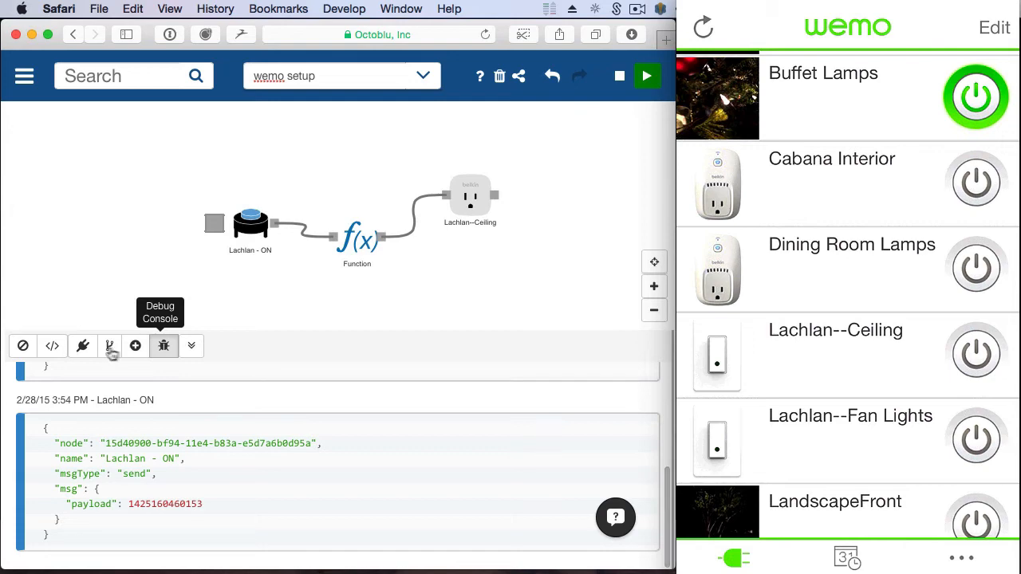
pyautogui.click(214, 231)
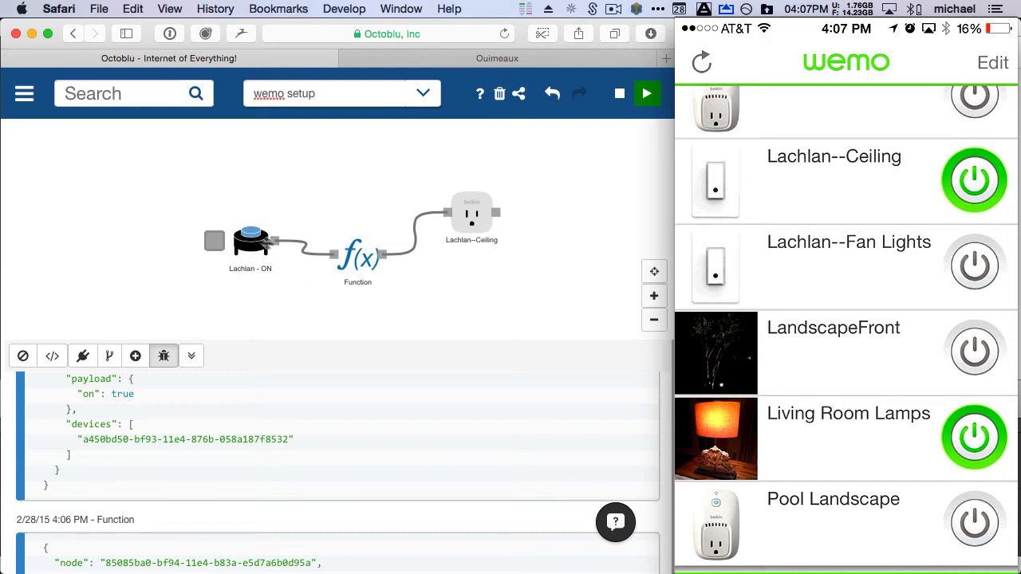
# Review the function's code and the ceiling node's Forward Message and "on" settings, including its options as JSON
pyautogui.click(353, 263)
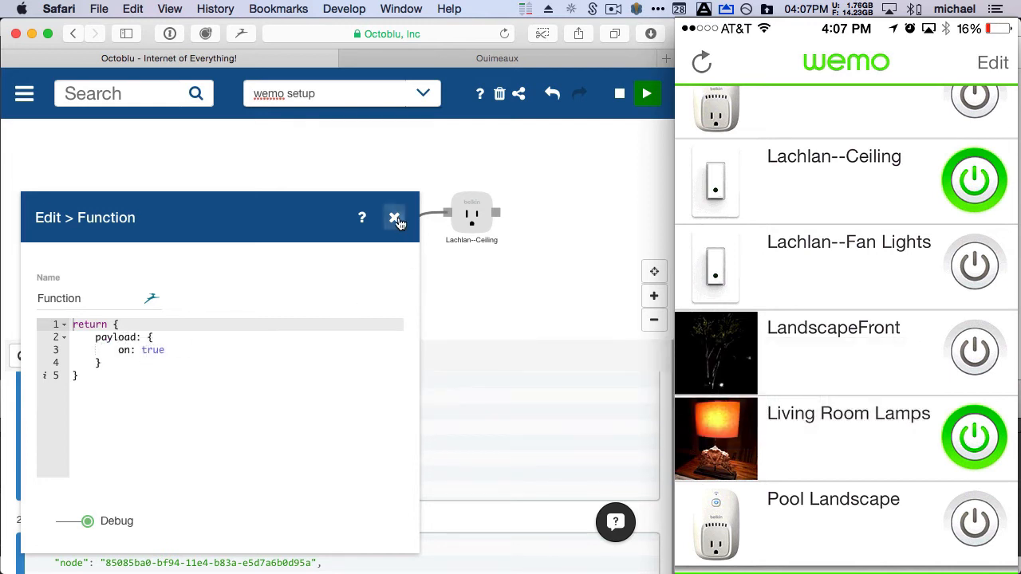
pyautogui.click(394, 217)
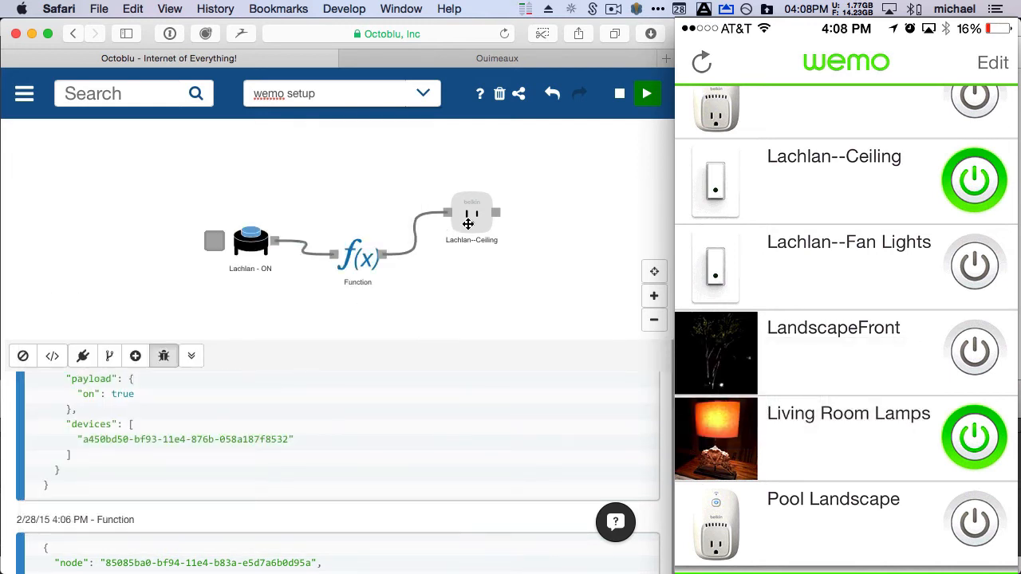
pyautogui.click(468, 224)
pyautogui.click(120, 419)
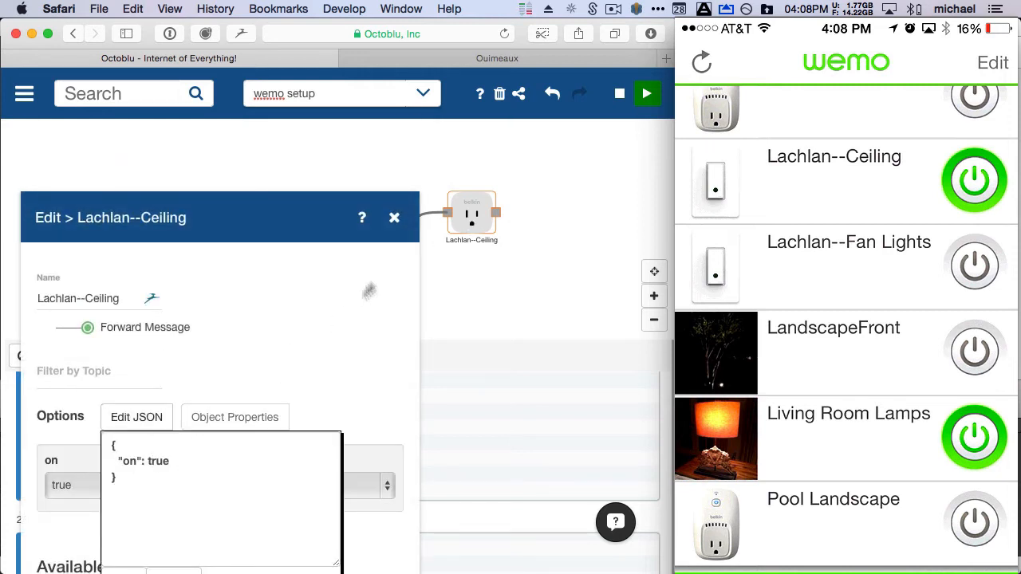
pyautogui.click(393, 218)
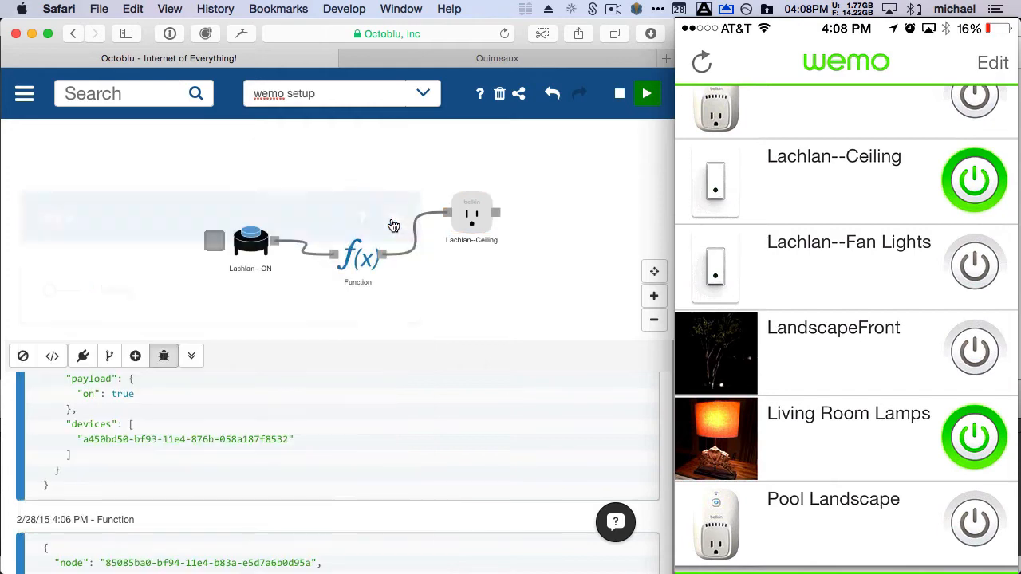
pyautogui.click(477, 216)
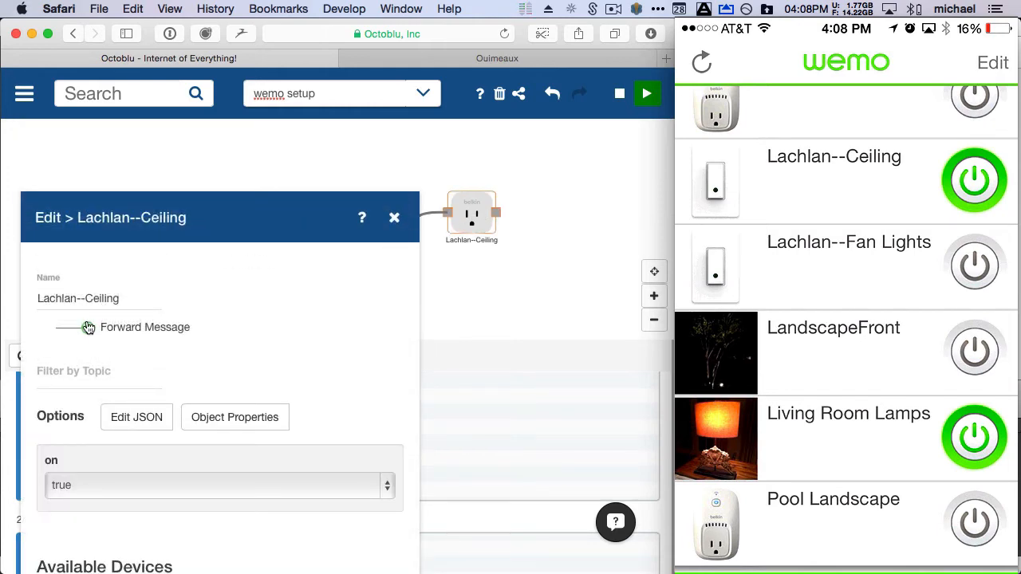
pyautogui.click(396, 224)
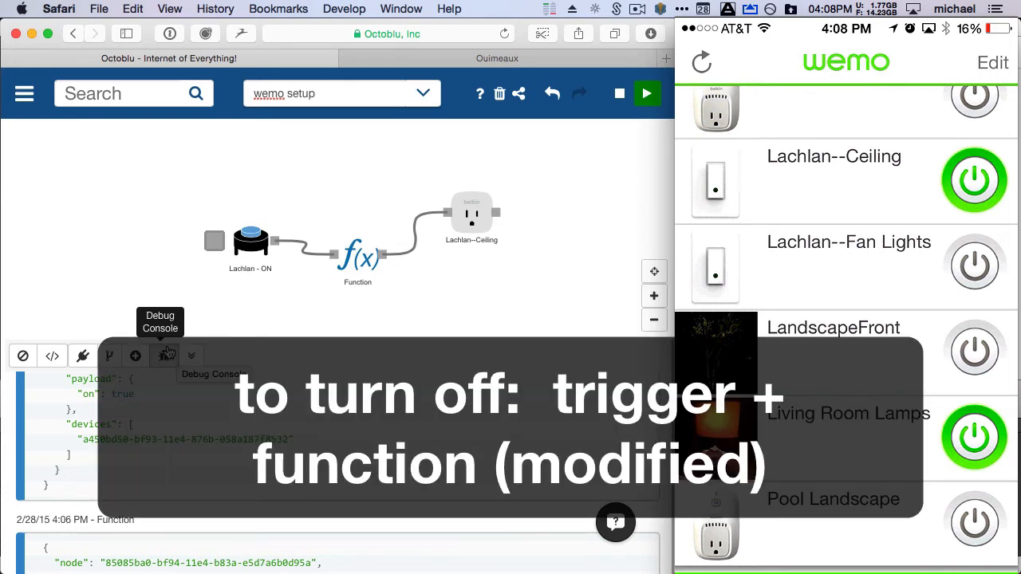
# Add a second Function node to the flow from the operator nodes
pyautogui.click(166, 353)
pyautogui.click(83, 556)
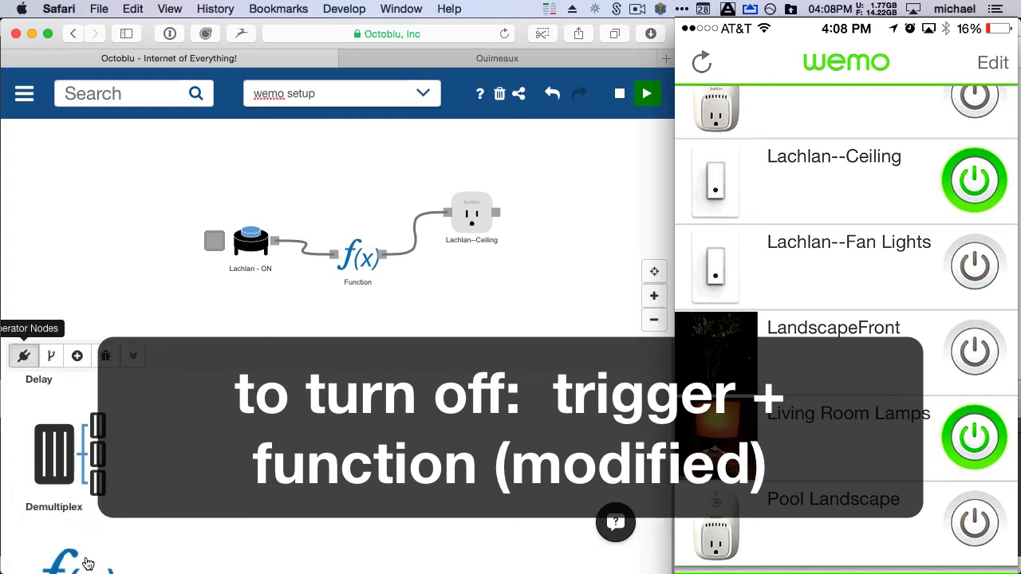
pyautogui.click(78, 551)
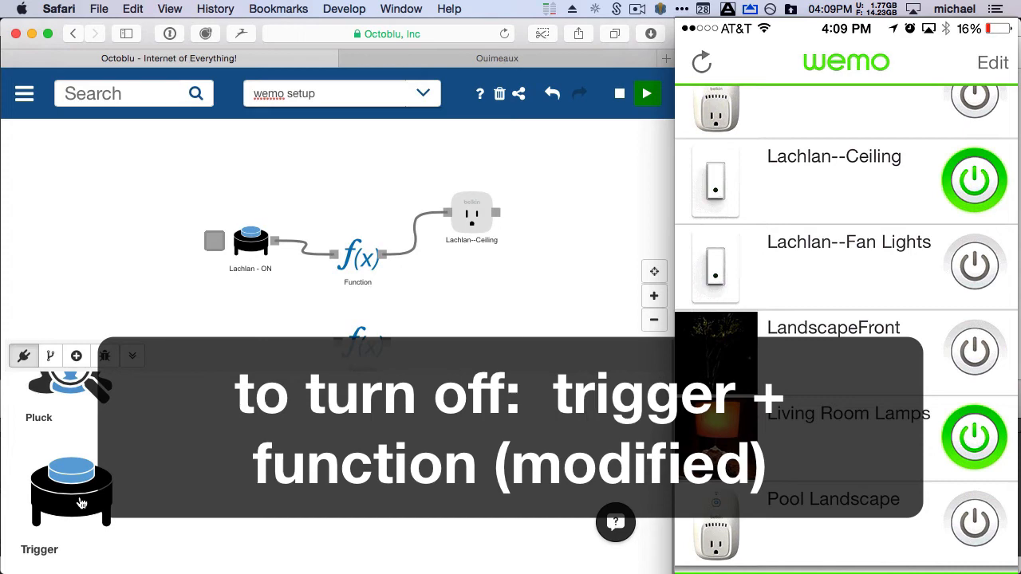
# Add a second Trigger named like the first but ending in "- OFF", with Debug enabled and a Blank payload
pyautogui.click(80, 502)
pyautogui.doubleClick(93, 302)
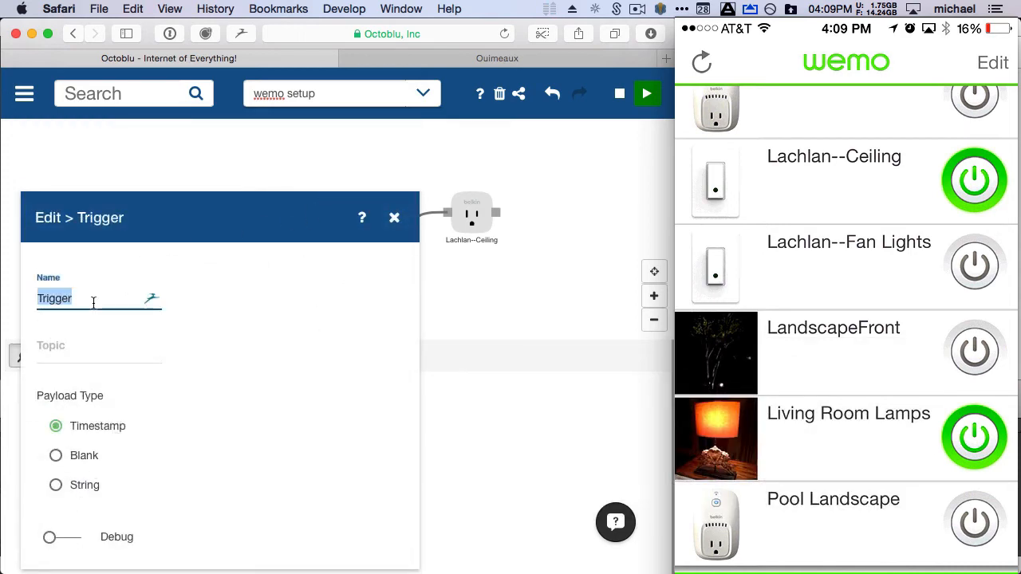
pyautogui.write('Lachlan OF')
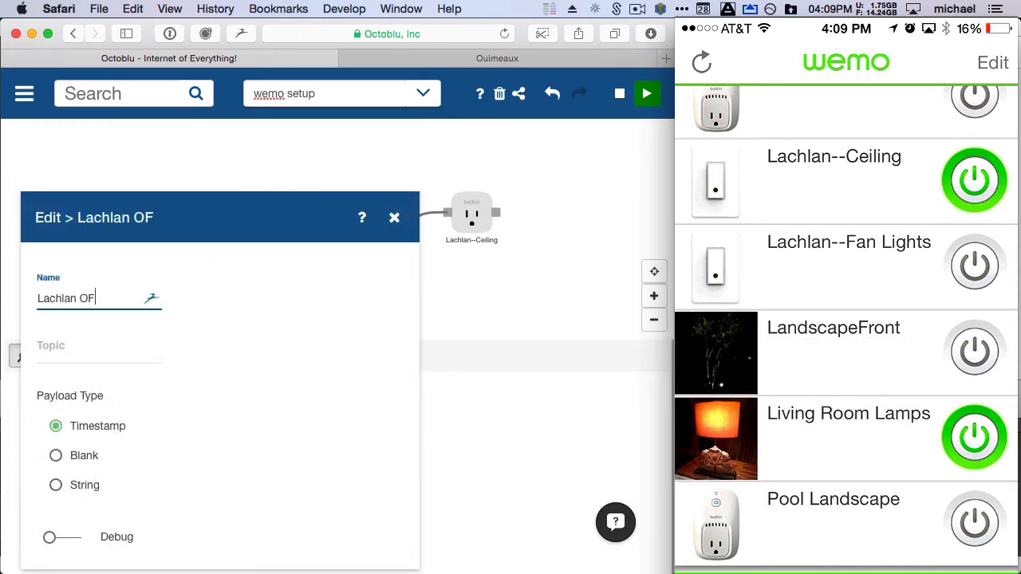
pyautogui.press('BackSpace')
pyautogui.press('BackSpace')
pyautogui.press('BackSpace')
pyautogui.press('BackSpace')
pyautogui.write('- OFF')
pyautogui.click(80, 537)
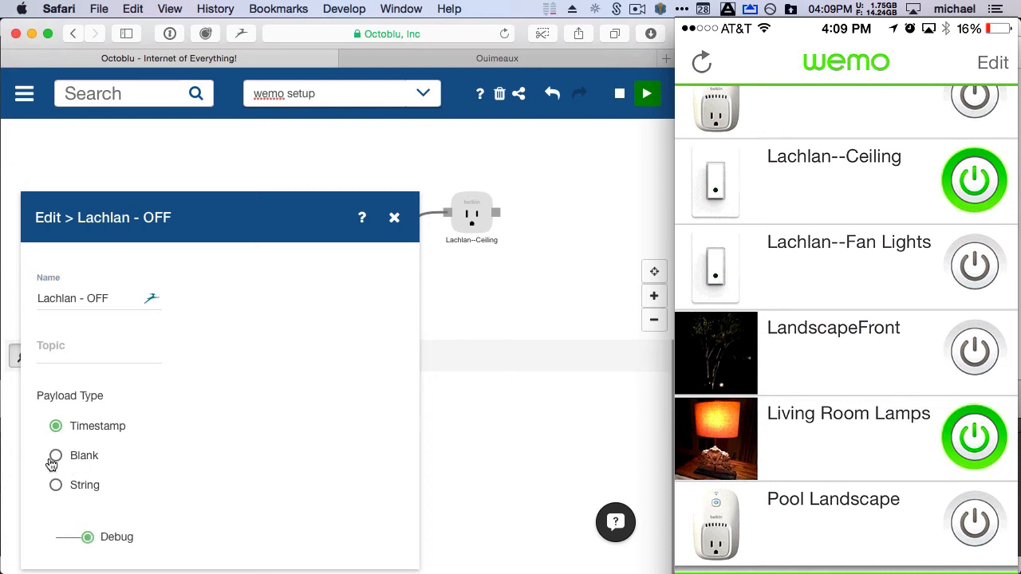
pyautogui.click(53, 463)
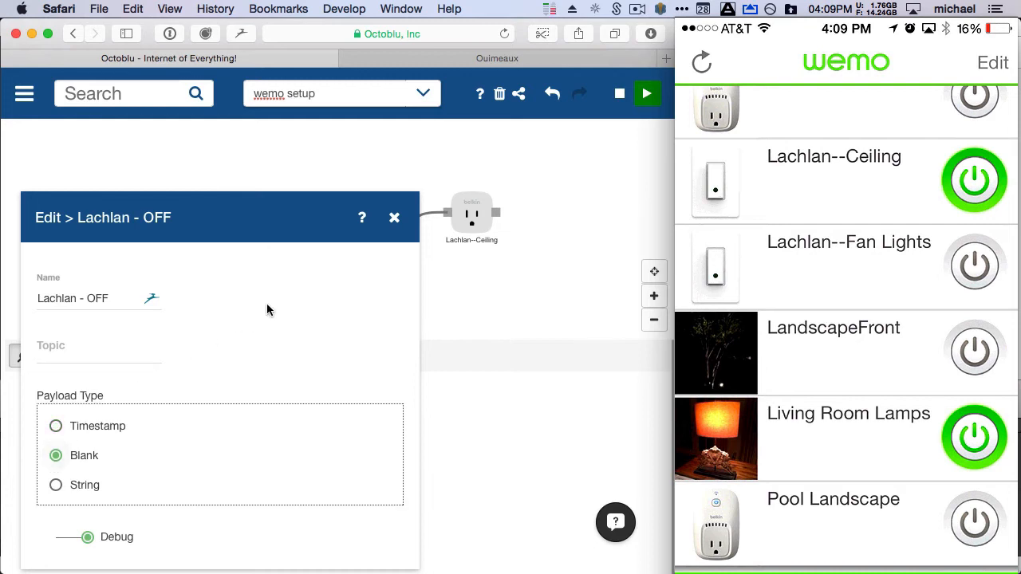
pyautogui.click(396, 218)
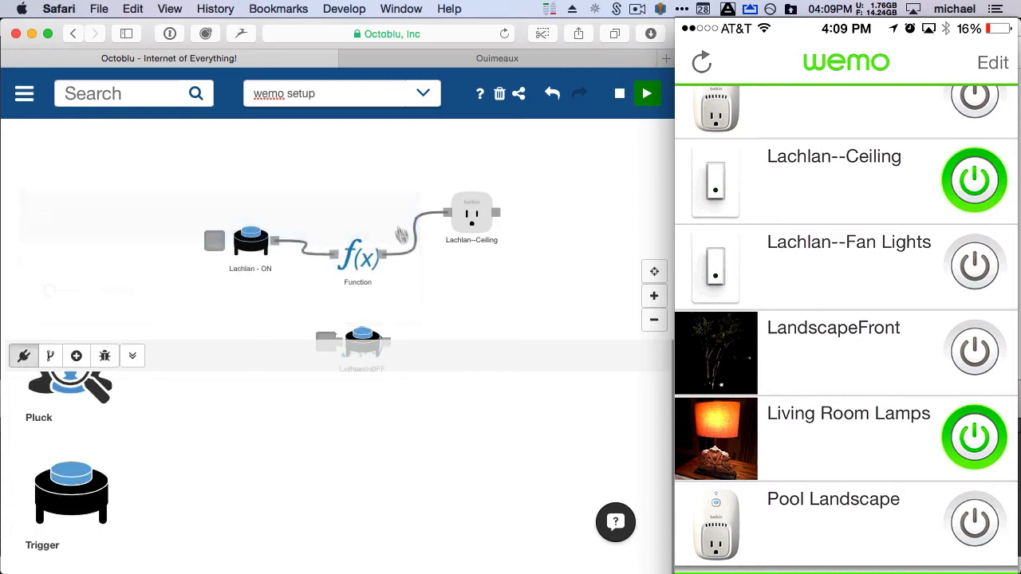
# Collapse the node library and move the OFF trigger off the new function to a spot beneath the ON trigger
pyautogui.click(132, 356)
pyautogui.click(362, 351)
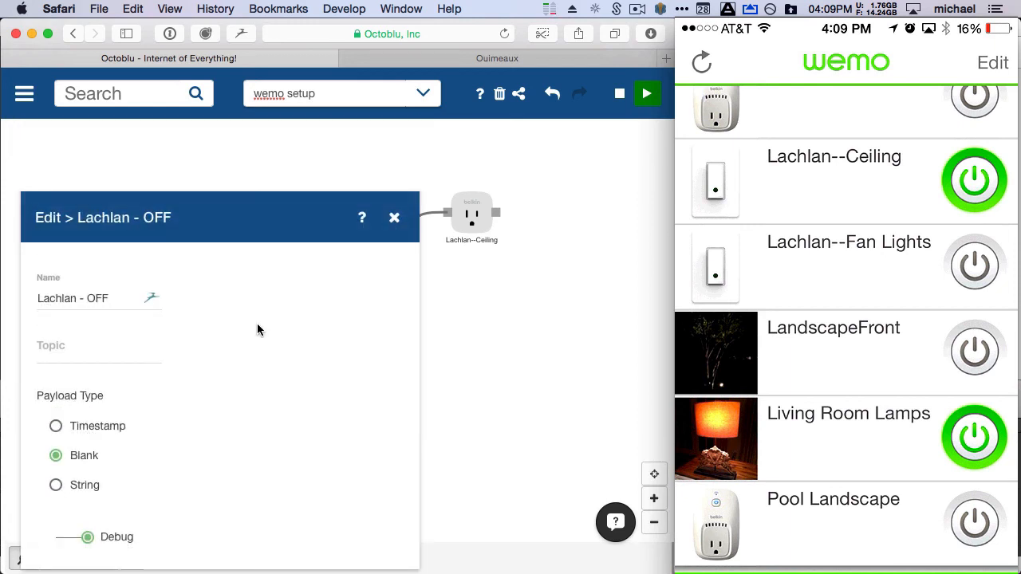
pyautogui.click(394, 218)
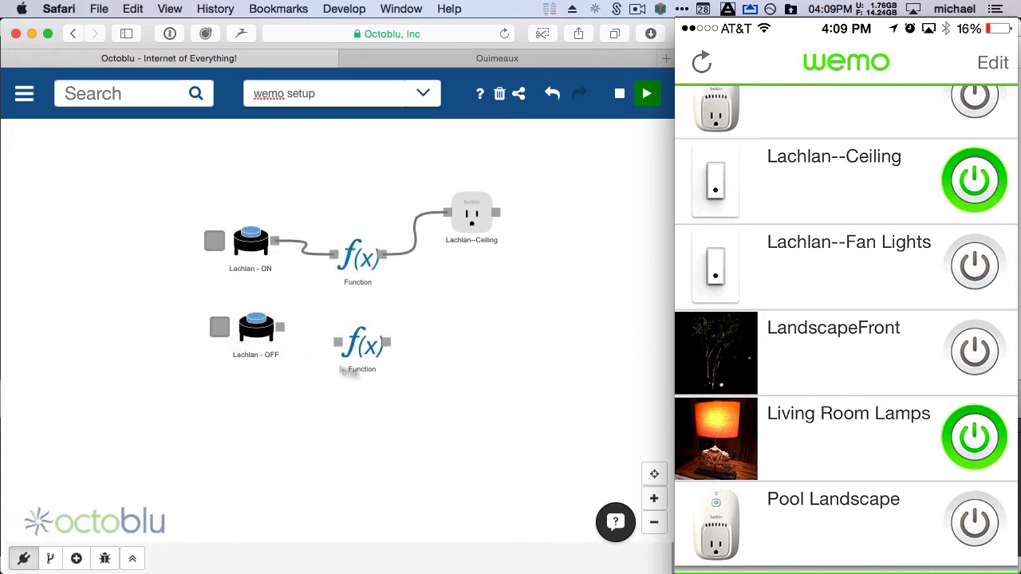
# Copy the whole code of the ON function and replace the second function's default code with it
pyautogui.click(380, 276)
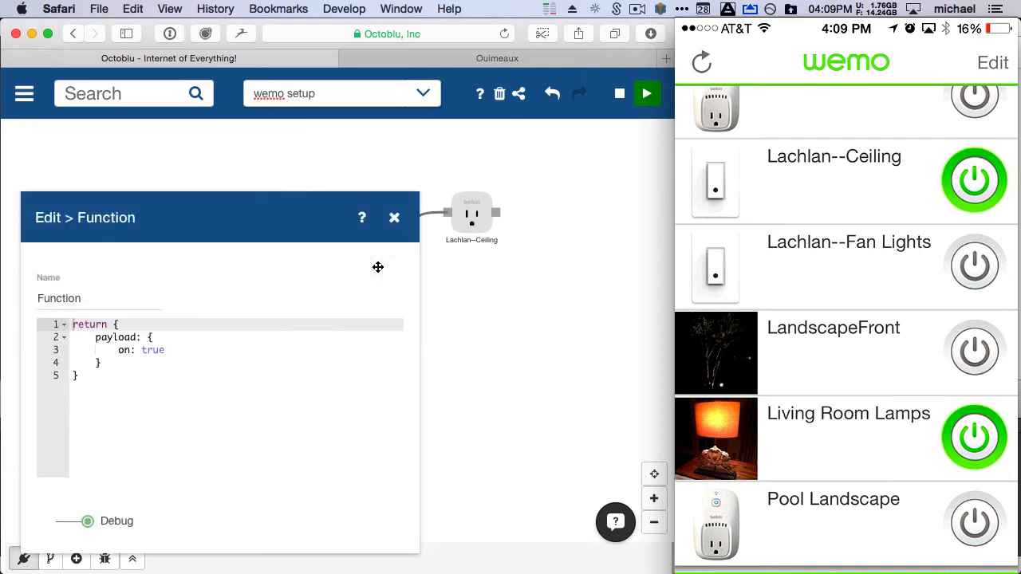
pyautogui.click(115, 363)
pyautogui.press('super+a')
pyautogui.press('super+c')
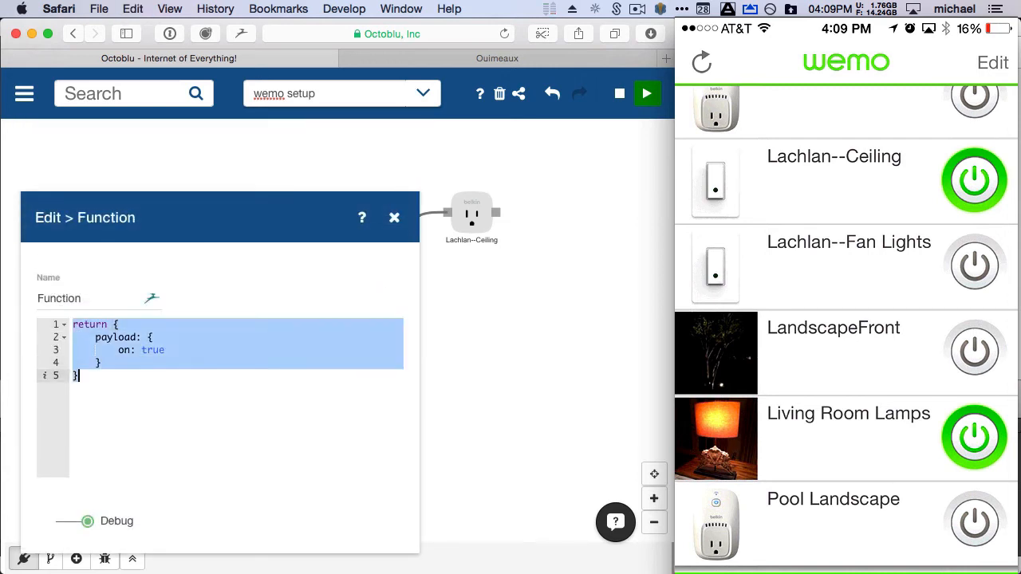
pyautogui.click(558, 387)
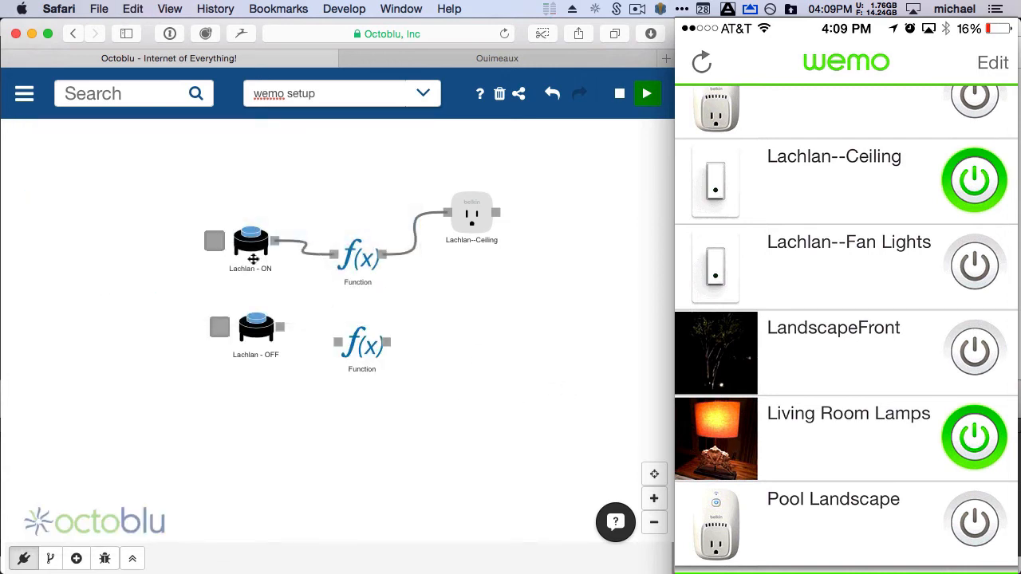
pyautogui.click(359, 343)
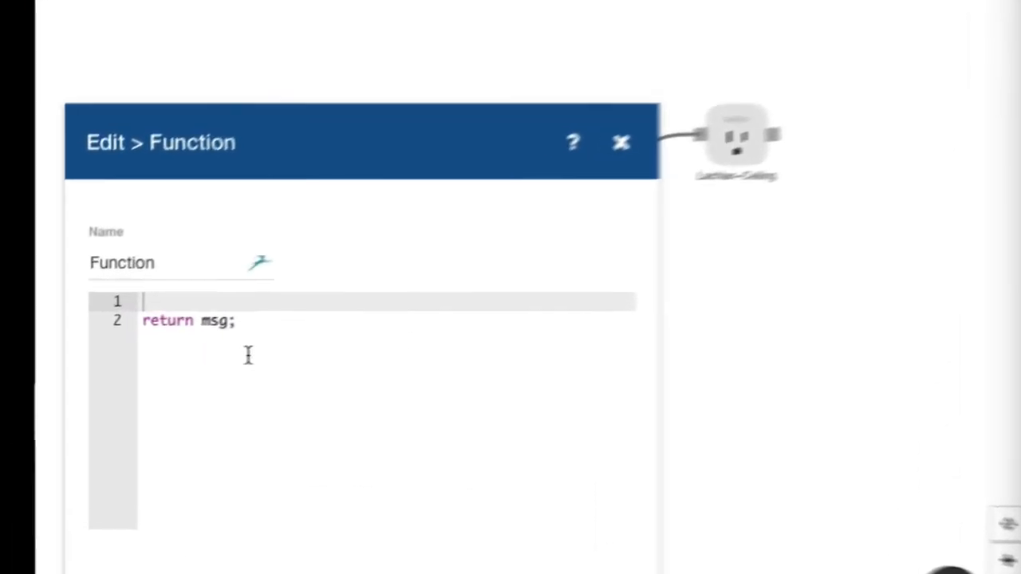
pyautogui.press('super+a')
pyautogui.press('super+v')
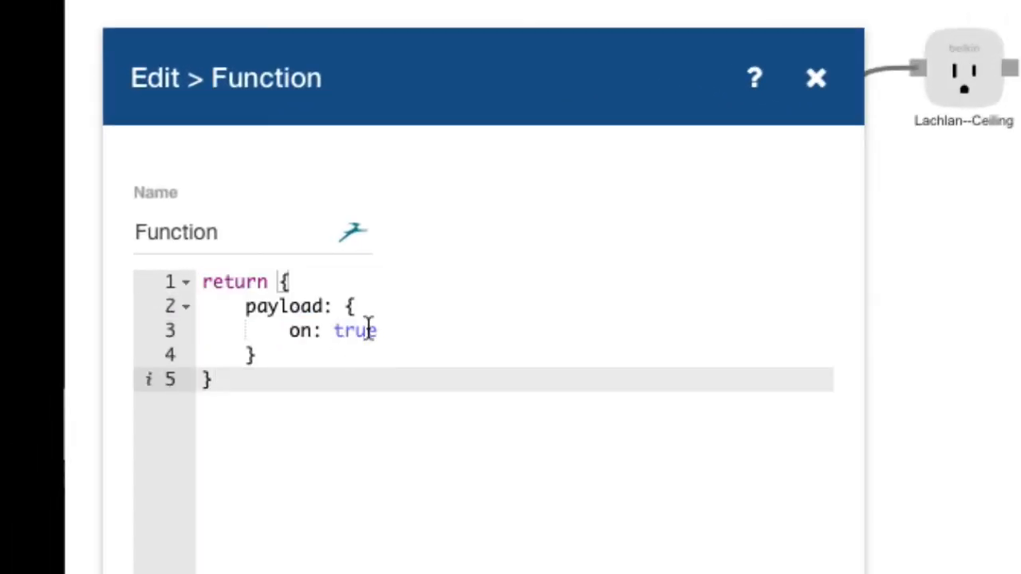
# Set the "on" value in the second function's code to false and close its editor
pyautogui.click(369, 330)
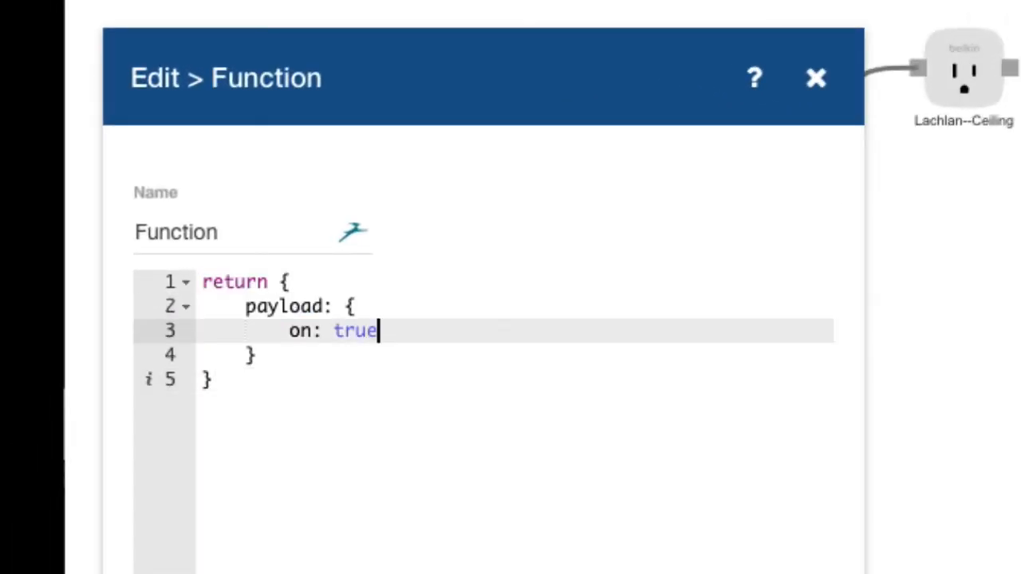
pyautogui.press('BackSpace')
pyautogui.press('BackSpace')
pyautogui.press('BackSpace')
pyautogui.press('BackSpace')
pyautogui.write('false')
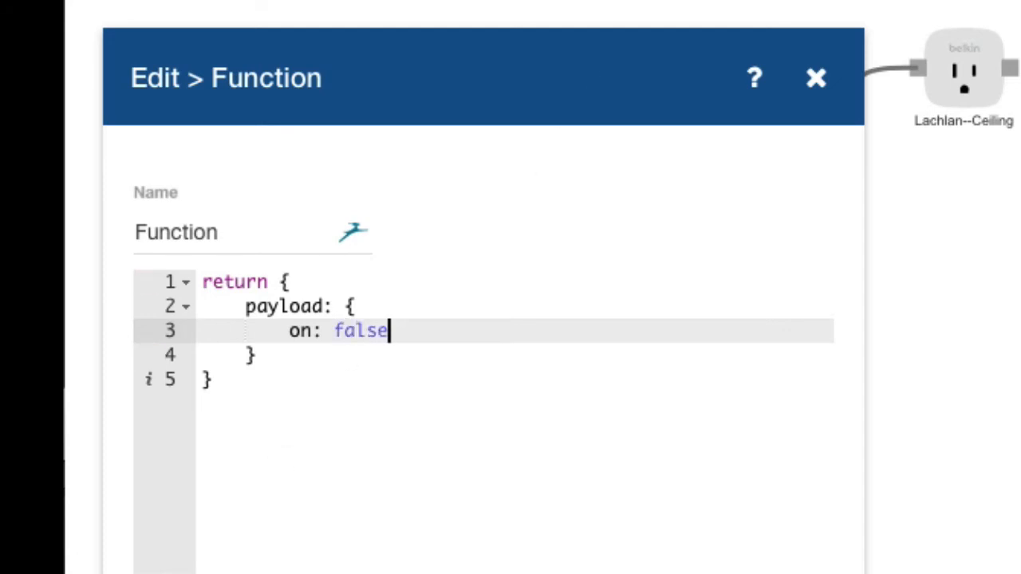
pyautogui.click(819, 78)
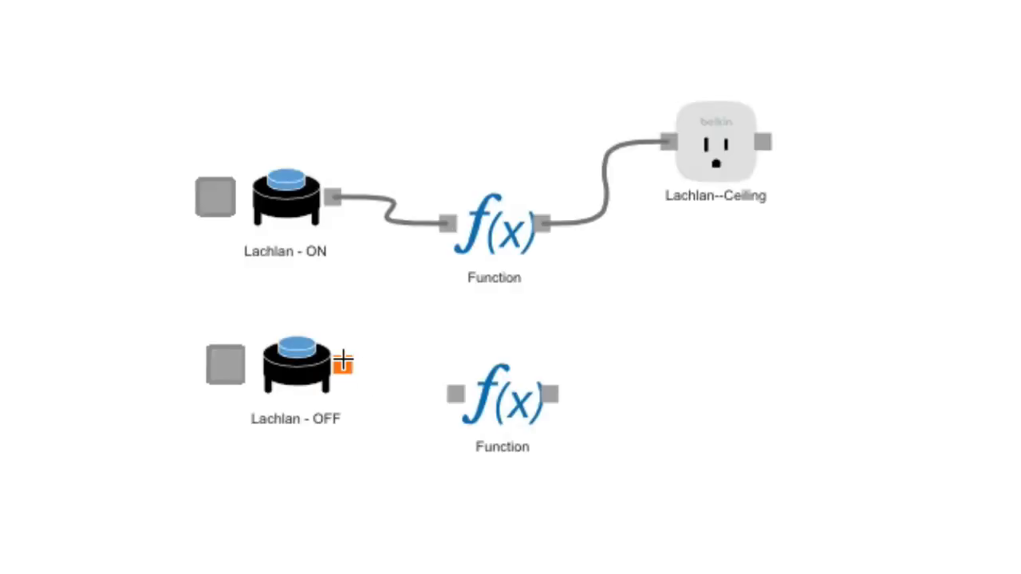
# Connect the OFF trigger through the second function to the ceiling node, and move the ON function higher for clearer wiring
pyautogui.moveTo(342, 361); pyautogui.dragTo(461, 395)
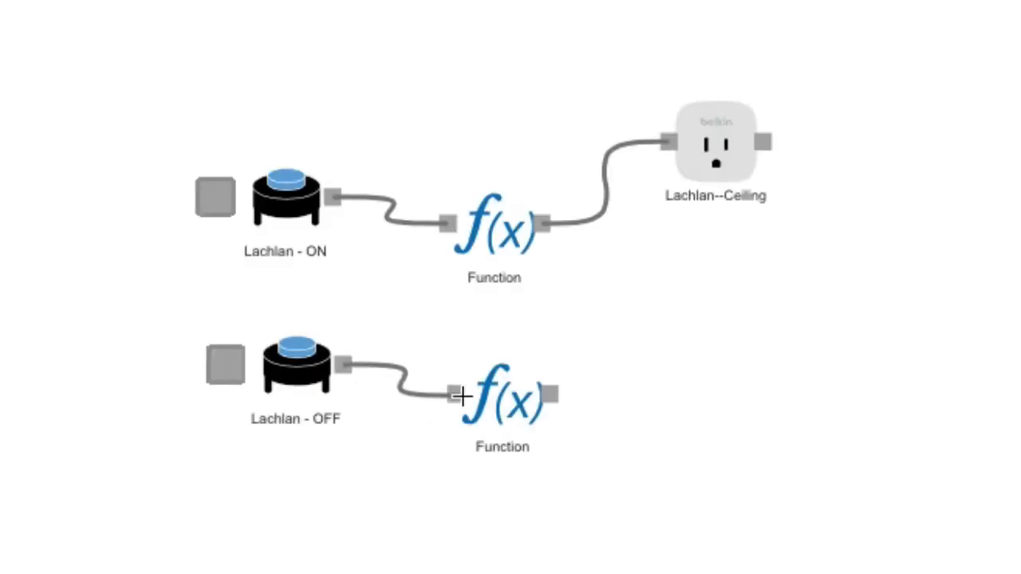
pyautogui.moveTo(550, 394); pyautogui.dragTo(675, 144)
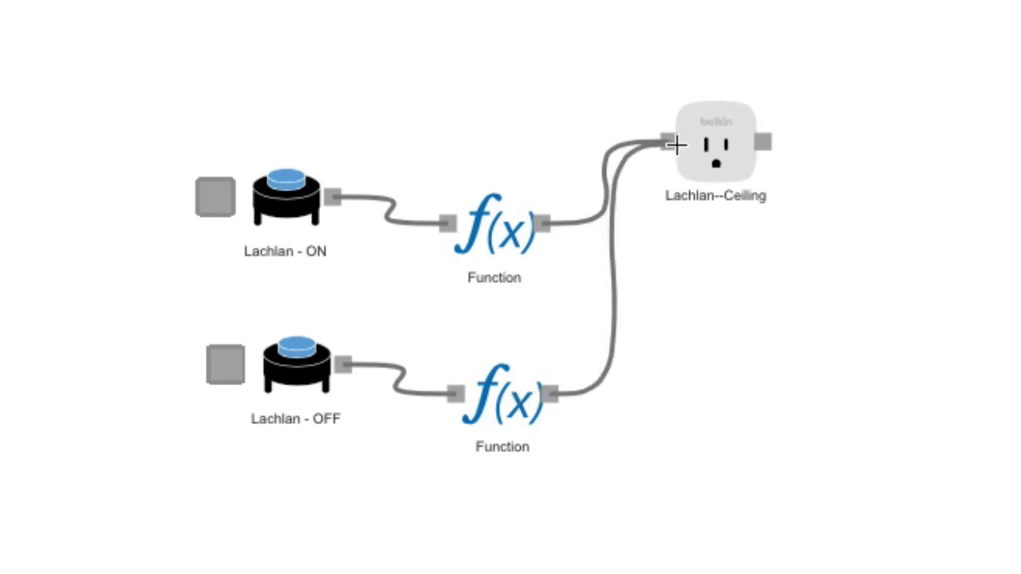
pyautogui.click(508, 230)
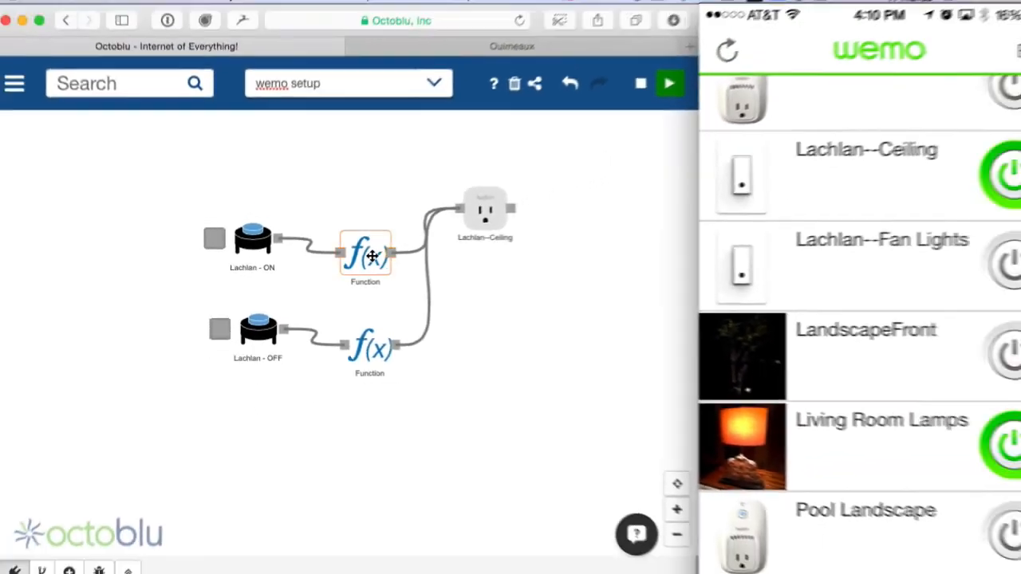
pyautogui.moveTo(372, 256); pyautogui.dragTo(375, 204)
pyautogui.click(404, 216)
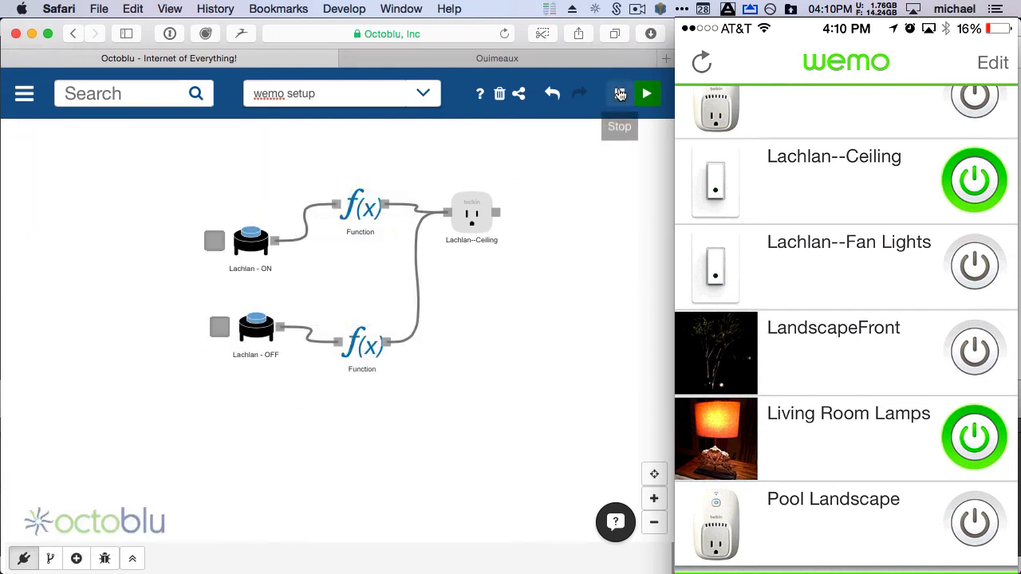
# Stop and restart the flow, and fire the OFF trigger to switch off the ceiling light
pyautogui.click(619, 94)
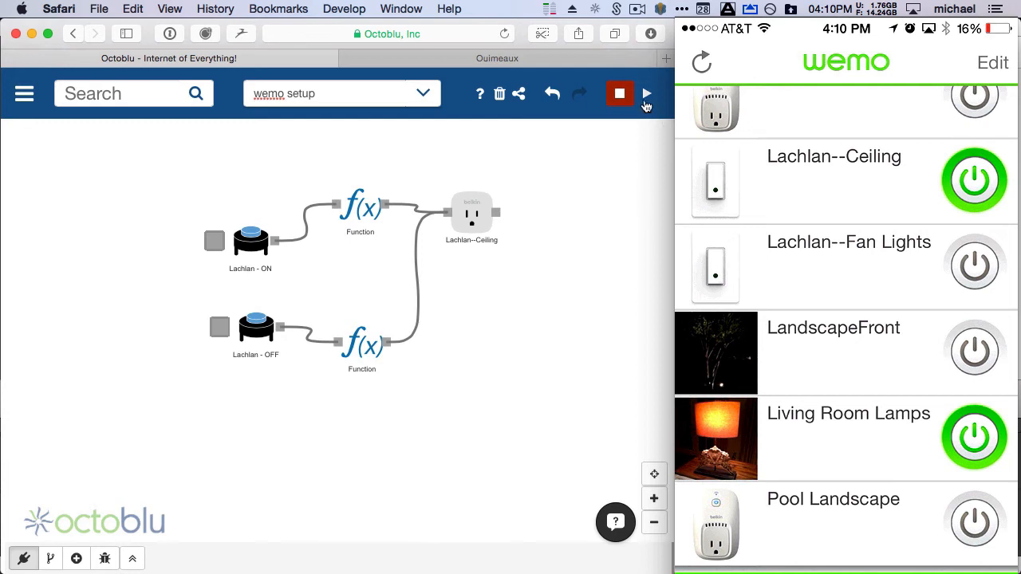
pyautogui.click(646, 96)
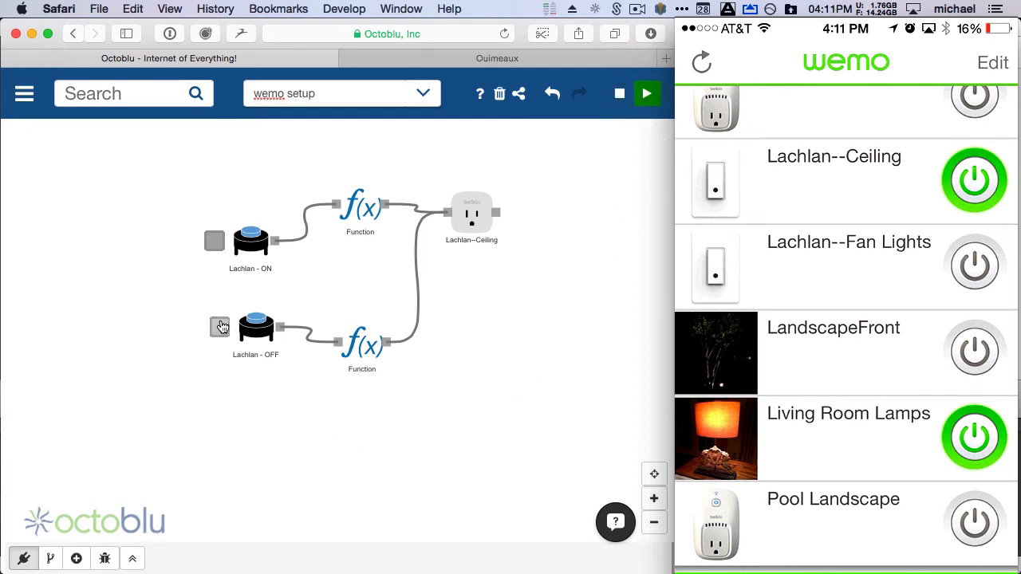
pyautogui.click(220, 327)
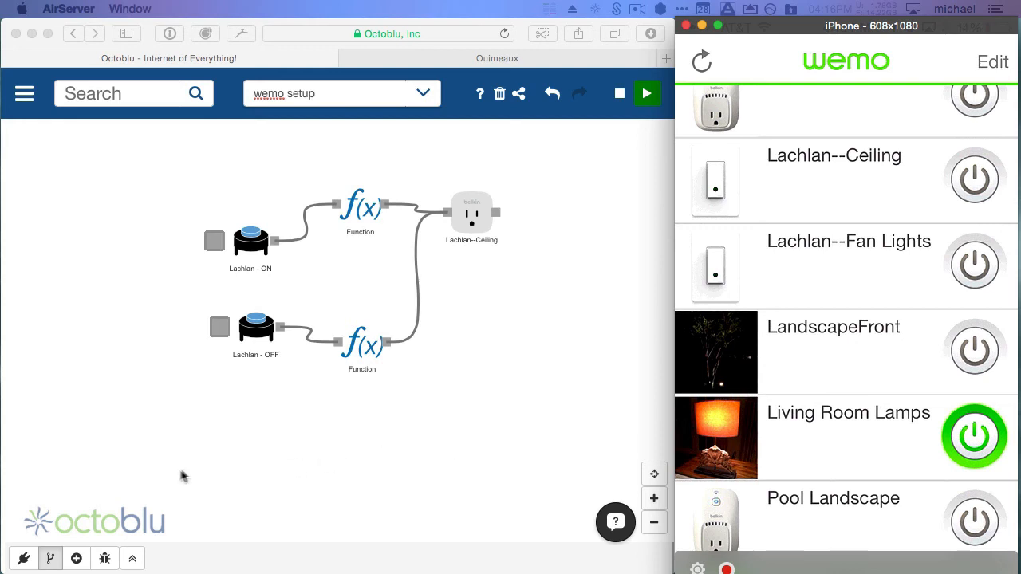
# Add the configured Fan Lights switch to the flow and place its node below the ceiling node
pyautogui.click(49, 562)
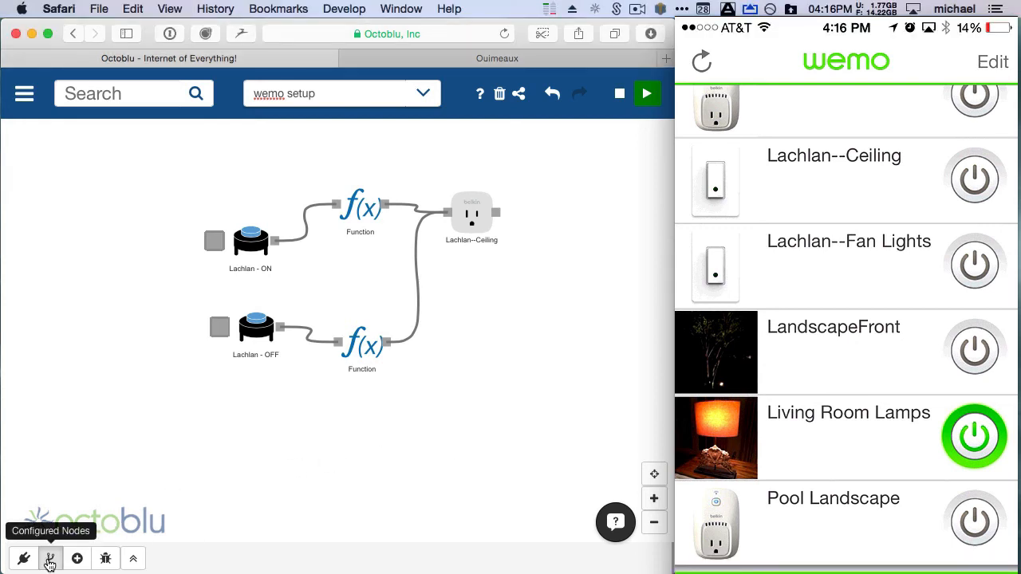
pyautogui.click(49, 562)
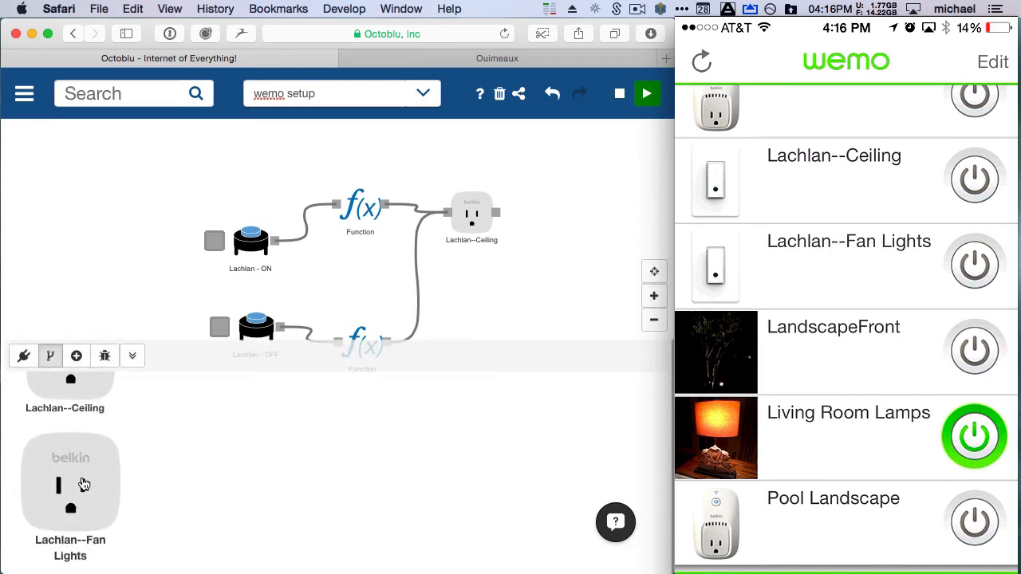
pyautogui.click(83, 484)
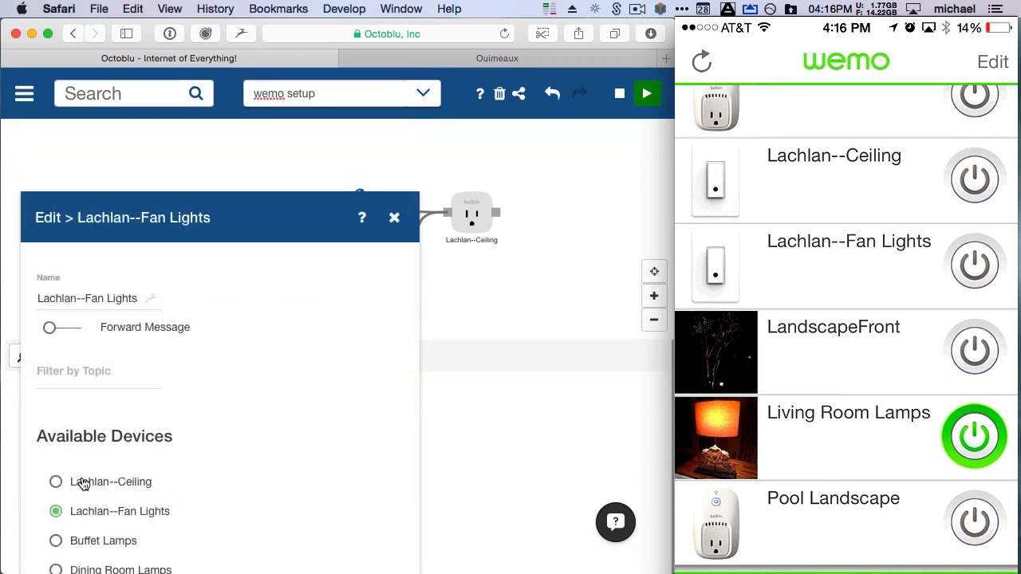
pyautogui.click(82, 334)
pyautogui.click(394, 218)
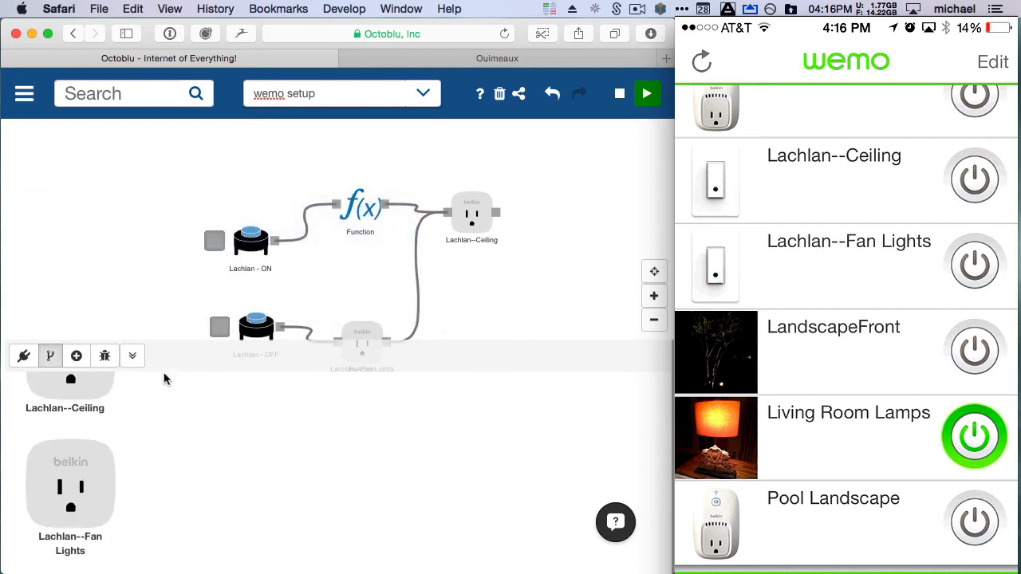
pyautogui.click(136, 356)
pyautogui.moveTo(359, 348); pyautogui.dragTo(472, 323)
pyautogui.click(474, 381)
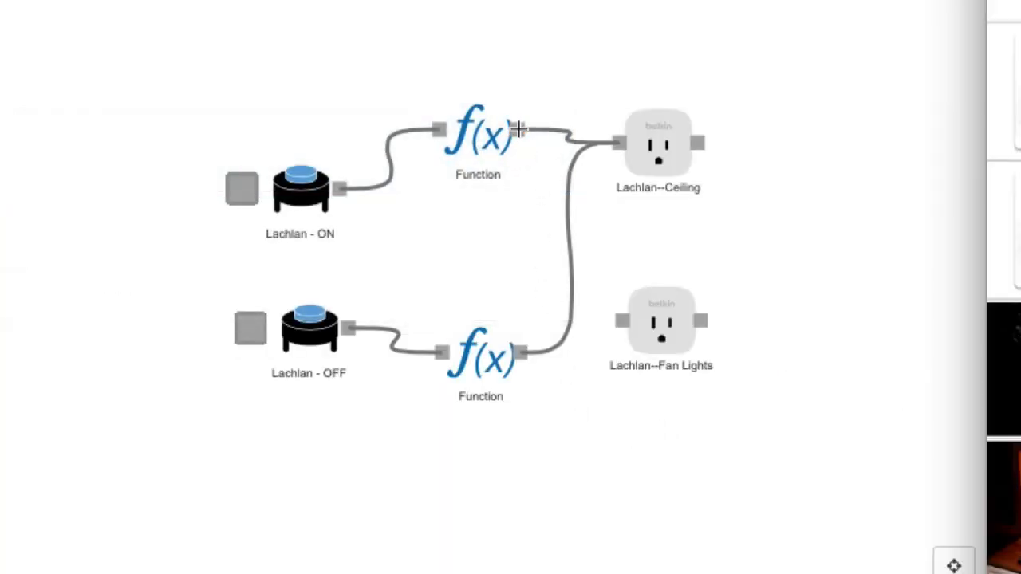
# Connect both functions to the Fan Lights node, and move the two Belkin nodes farther from the functions for clearer wiring
pyautogui.moveTo(523, 154); pyautogui.dragTo(628, 344)
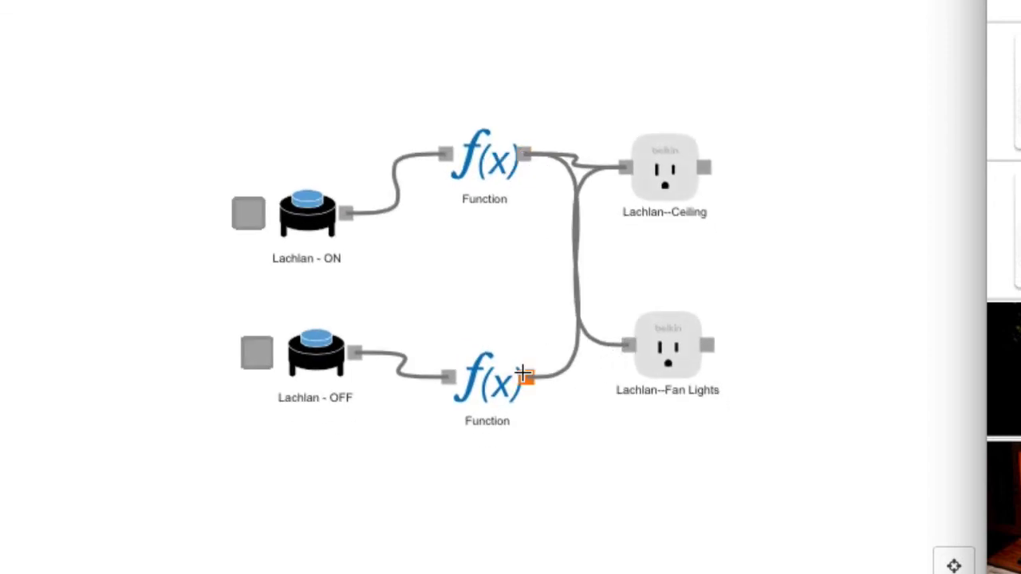
pyautogui.moveTo(524, 374); pyautogui.dragTo(628, 347)
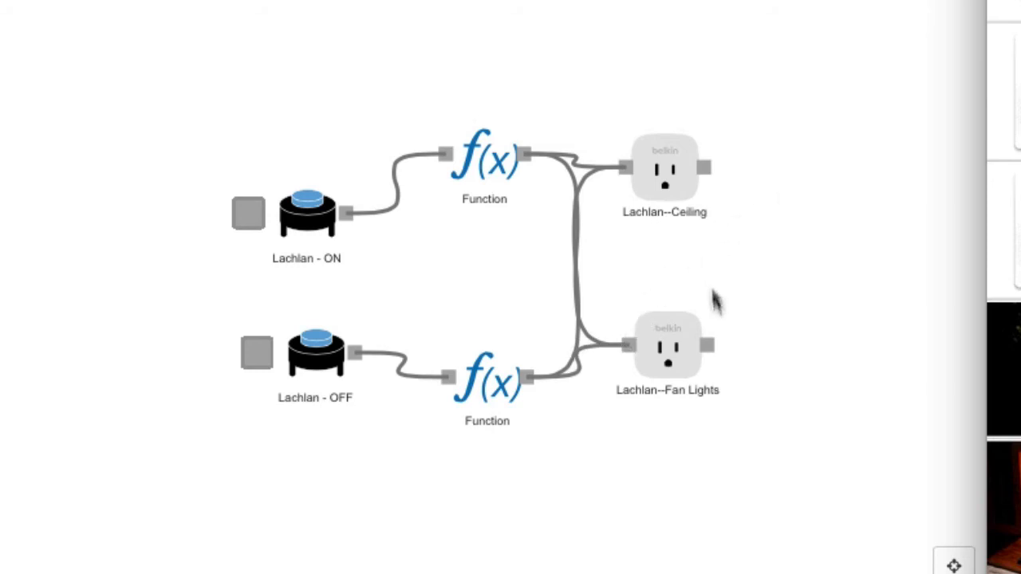
pyautogui.click(685, 345)
pyautogui.moveTo(686, 345); pyautogui.dragTo(787, 340)
pyautogui.moveTo(663, 153); pyautogui.dragTo(790, 171)
# Restart the flow and fire the ON trigger to switch on the ceiling light and the fan lights together
pyautogui.click(779, 96)
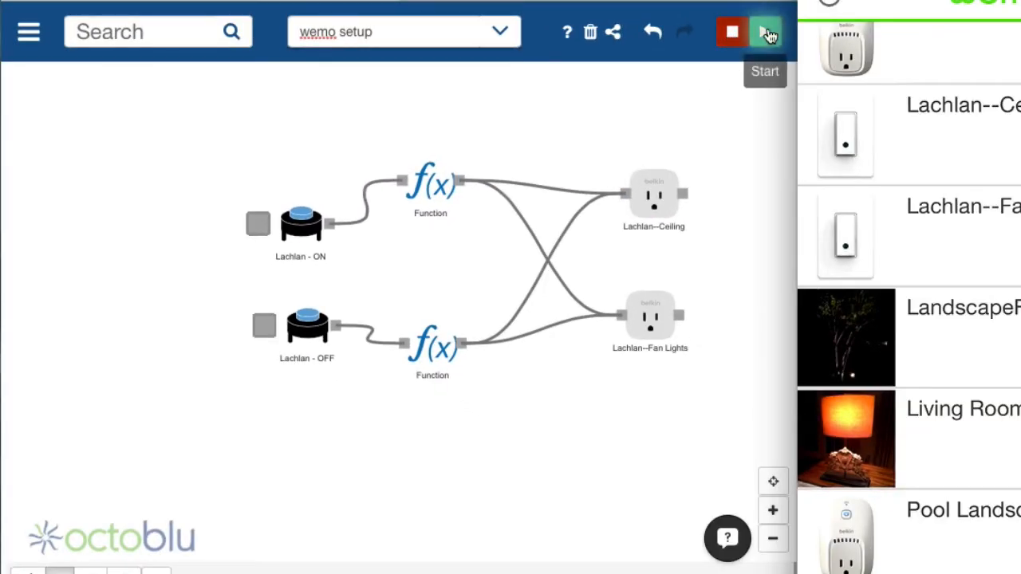
pyautogui.click(767, 35)
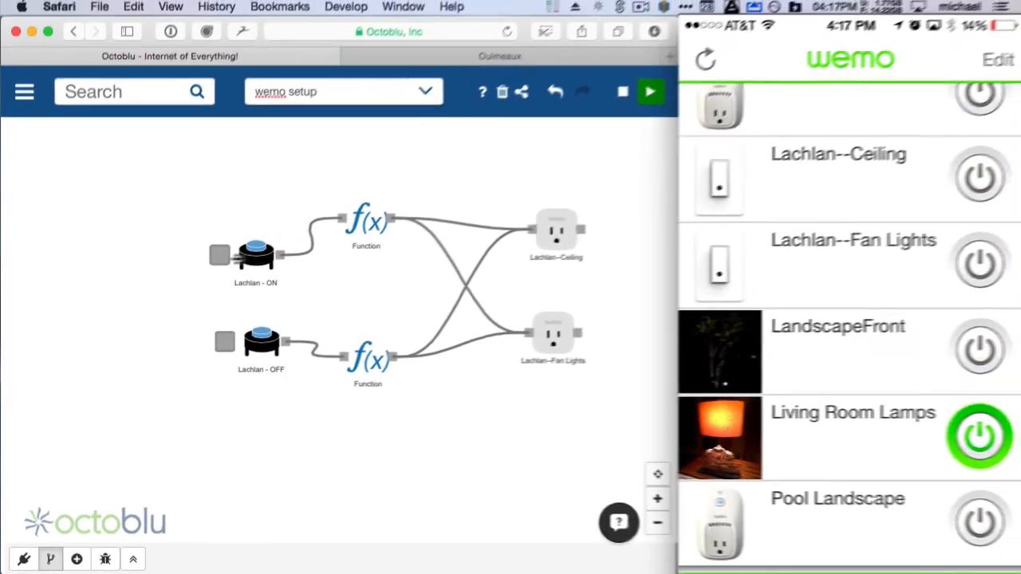
pyautogui.click(217, 259)
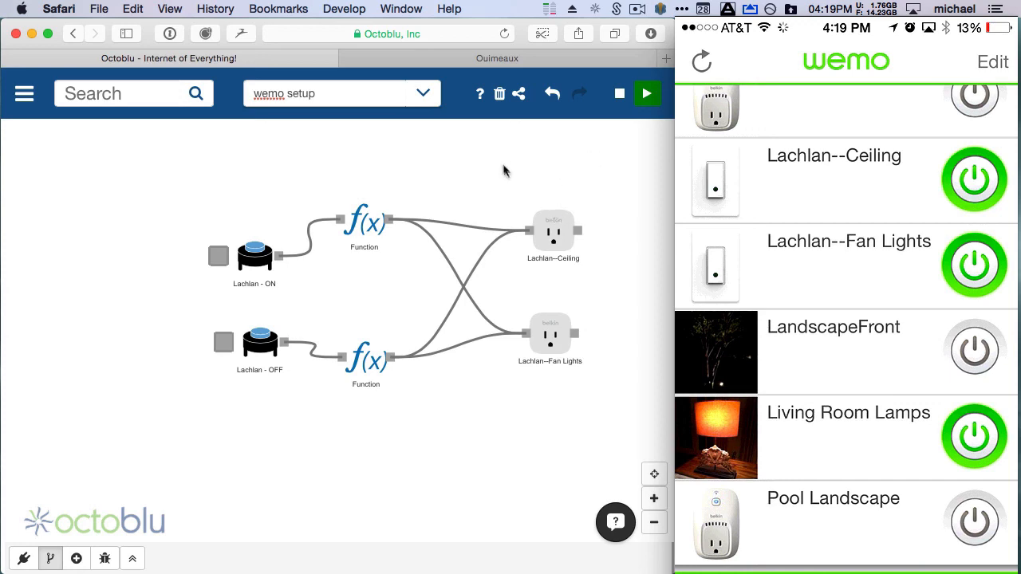
# Open the "myhouse v0.1" flow and examine its landscape and living lights triggers, functions and Belkin nodes
pyautogui.click(422, 93)
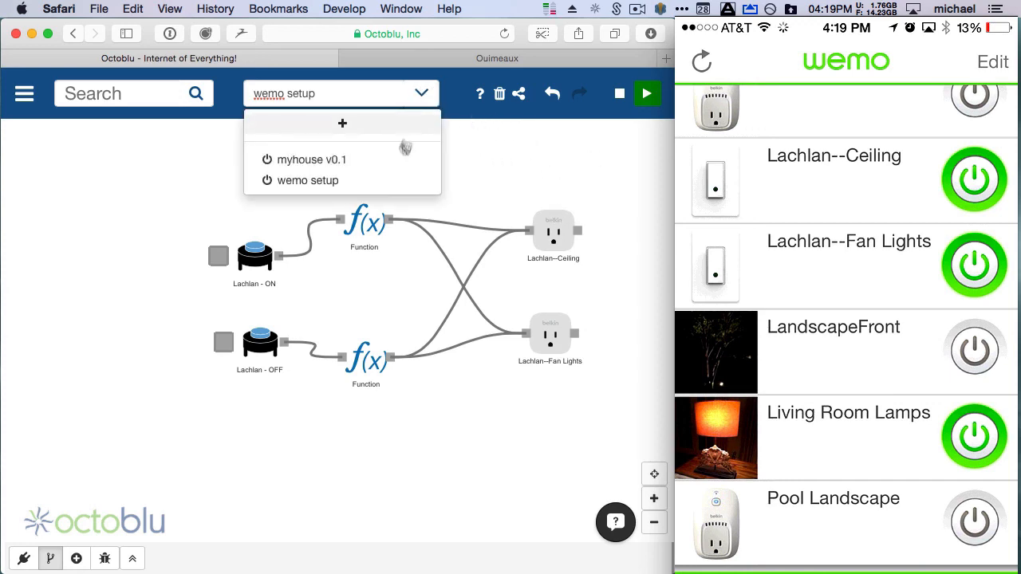
pyautogui.click(325, 162)
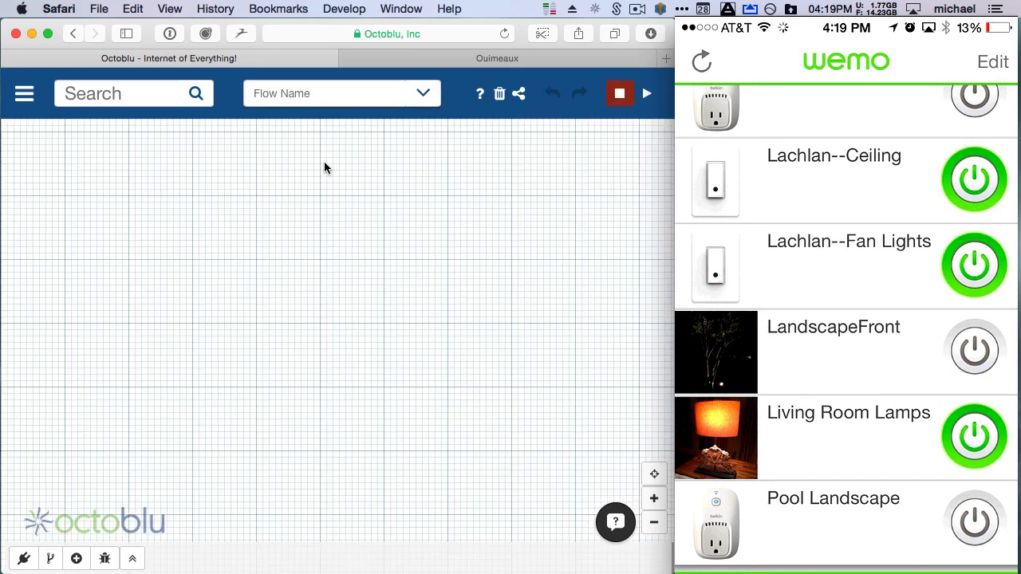
pyautogui.scroll(-3, 478, 342)
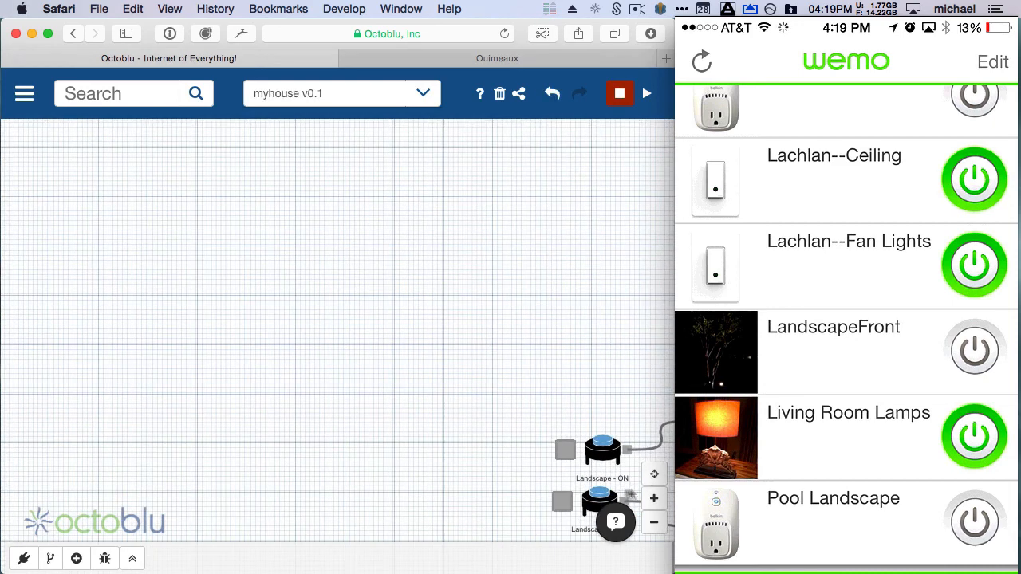
pyautogui.moveTo(606, 327); pyautogui.dragTo(227, 206)
pyautogui.moveTo(558, 426); pyautogui.dragTo(560, 230)
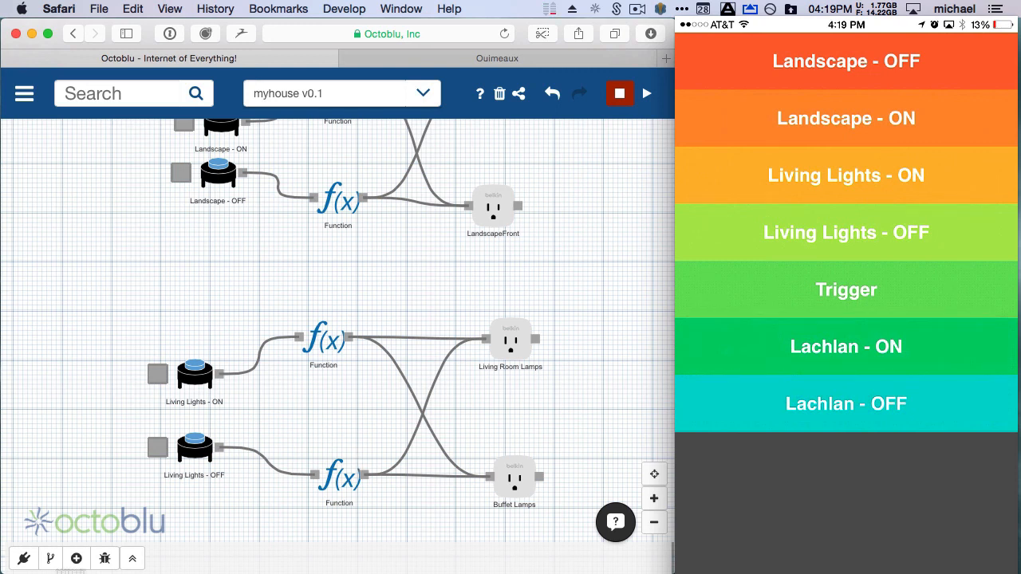
# Browse the available operator nodes from Debounce through the http request nodes
pyautogui.click(23, 559)
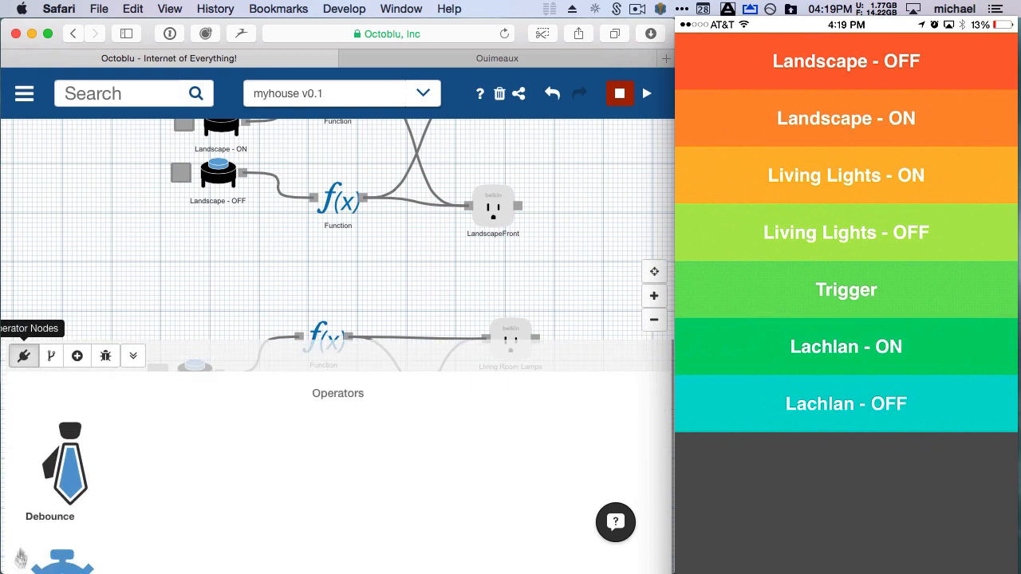
pyautogui.scroll(-5, 100, 485)
pyautogui.scroll(3, 103, 490)
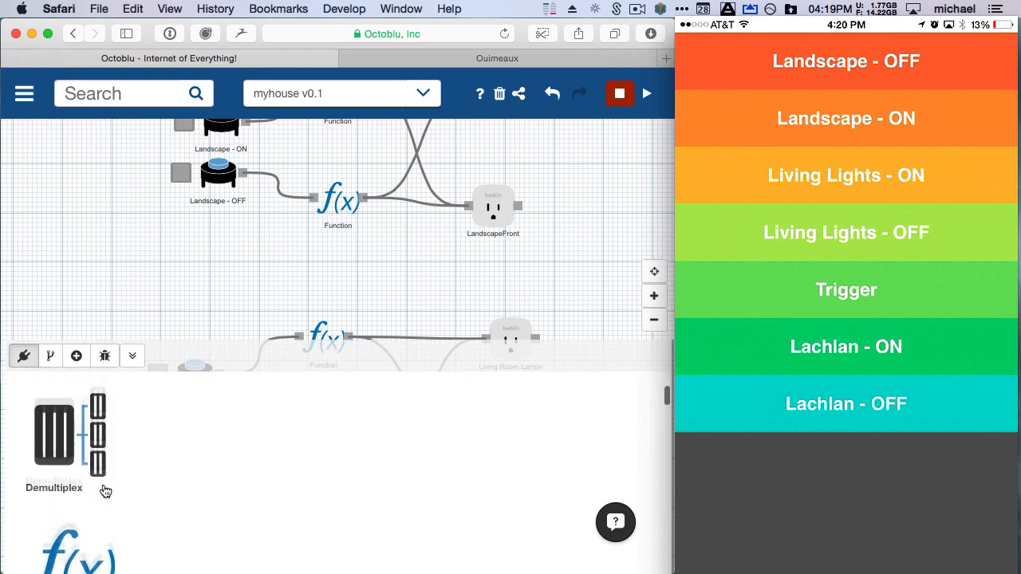
pyautogui.scroll(-6, 104, 490)
pyautogui.scroll(-5, 104, 490)
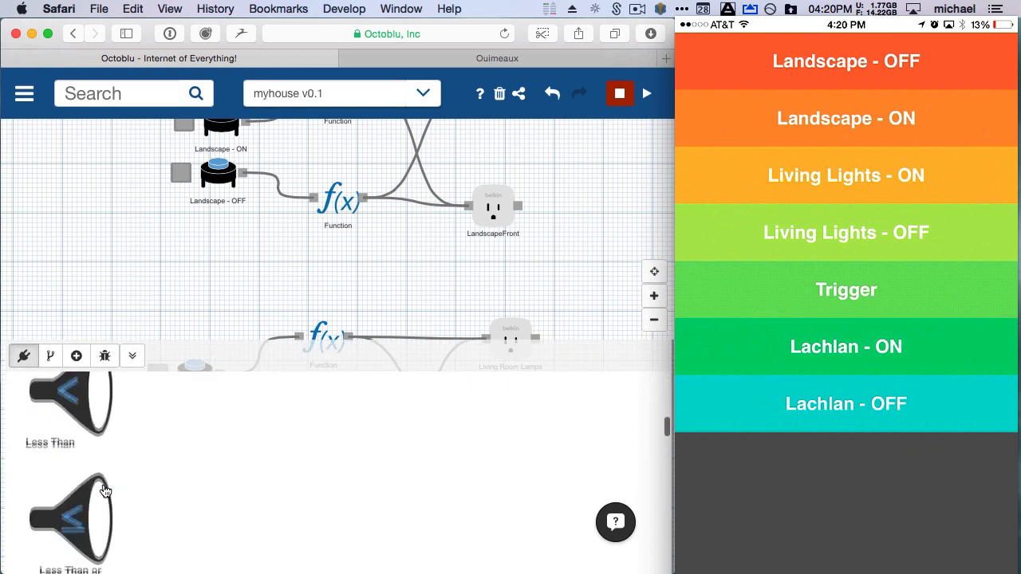
pyautogui.scroll(-6, 105, 490)
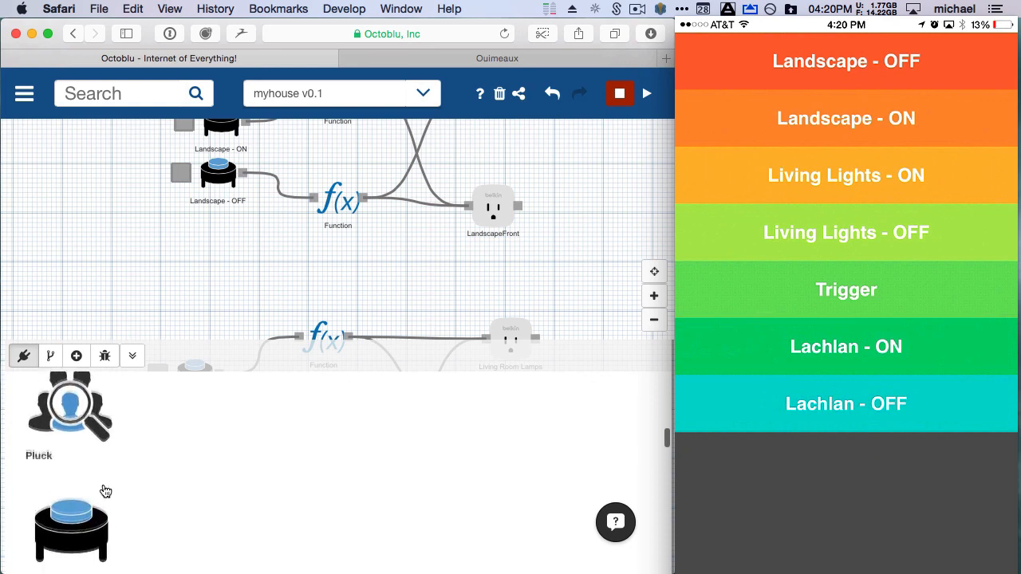
pyautogui.scroll(-8, 105, 491)
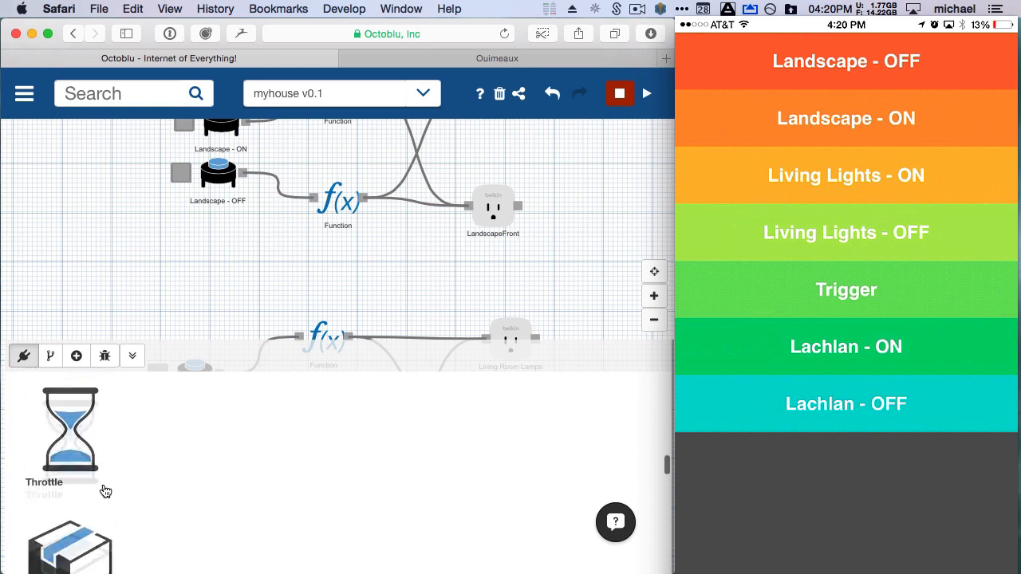
pyautogui.scroll(-1, 106, 490)
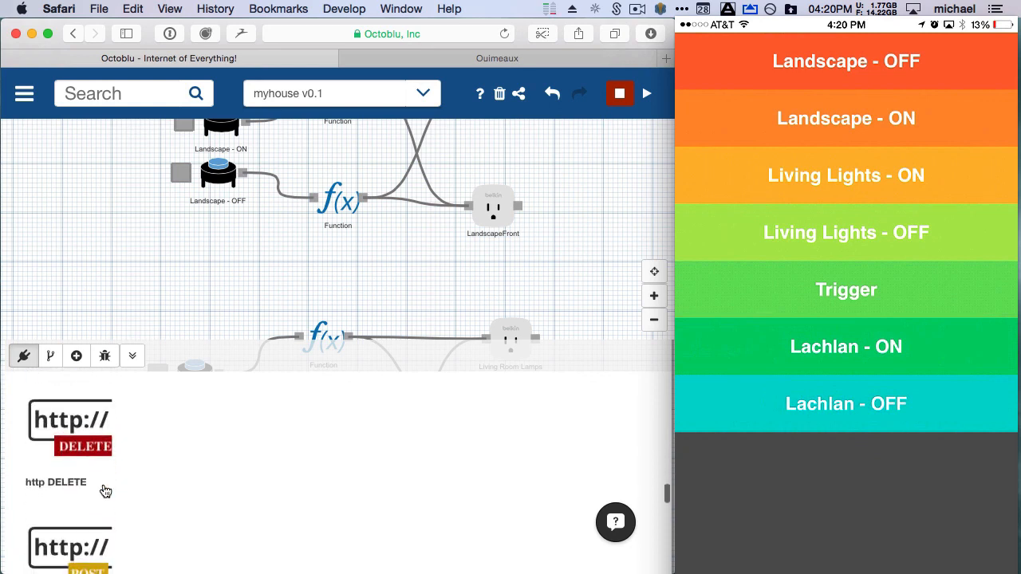